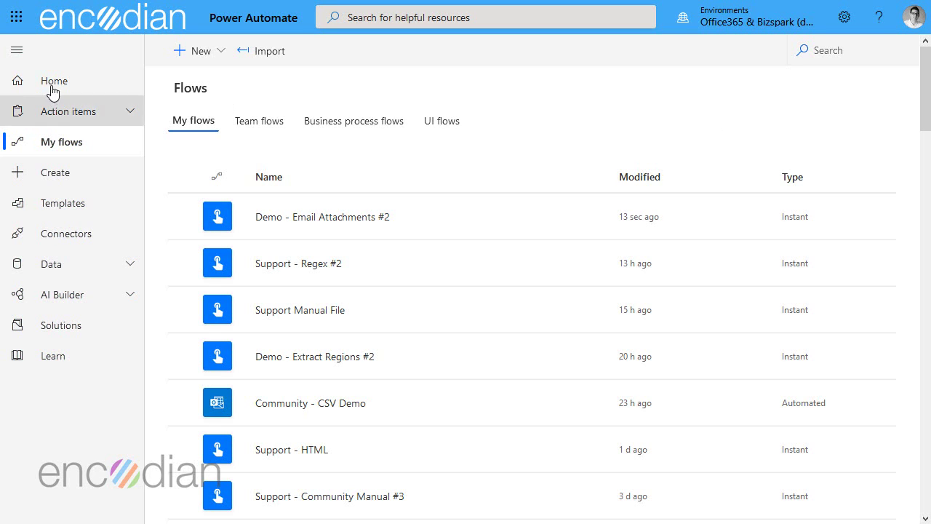
# - Start a blank instant flow named 'Demo - Email Attachments' with the 'Manually trigger a flow' trigger
pyautogui.click(214, 52)
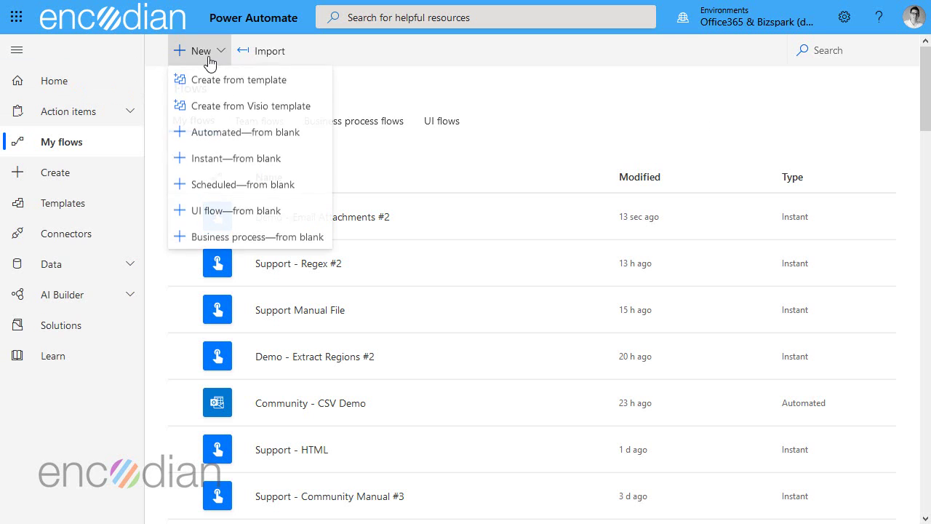
pyautogui.click(243, 161)
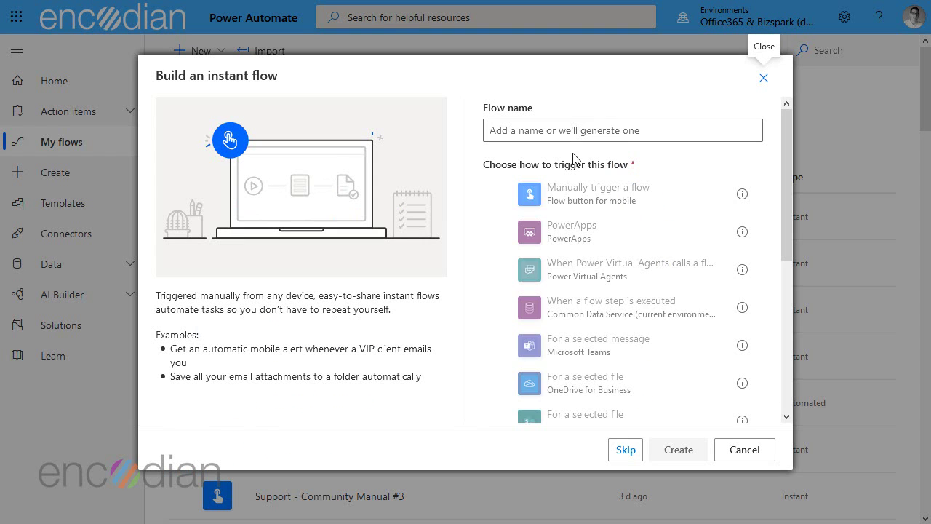
pyautogui.write('Demo - Email Attachments')
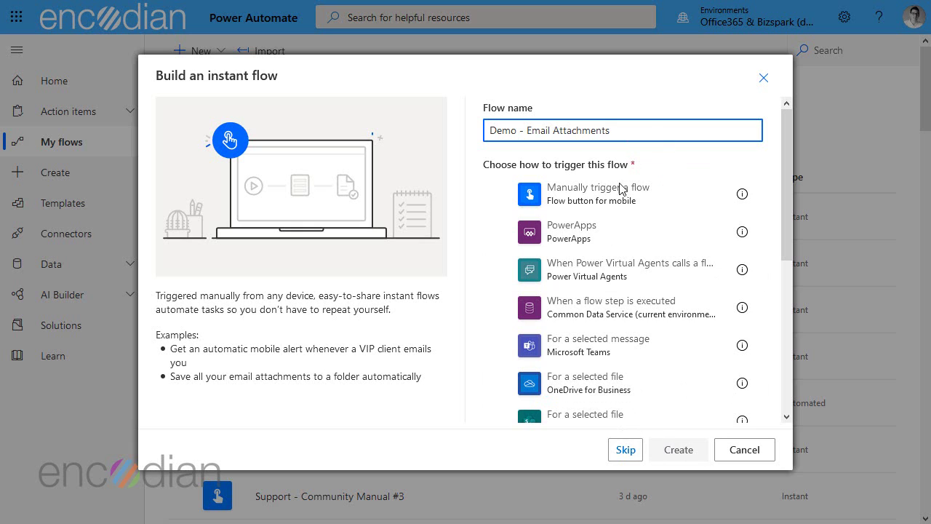
pyautogui.click(579, 195)
# - Create the flow, then remove a mistakenly added SharePoint Get items action
pyautogui.click(664, 449)
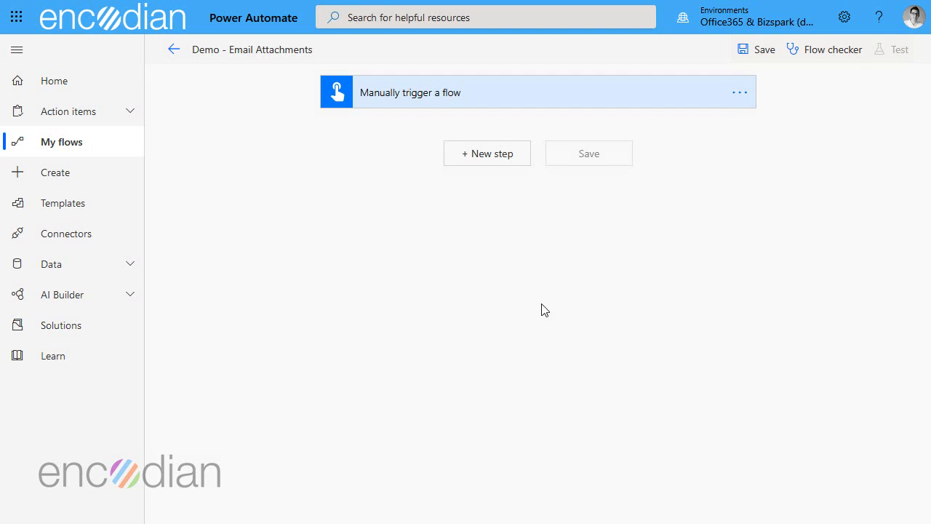
pyautogui.click(492, 164)
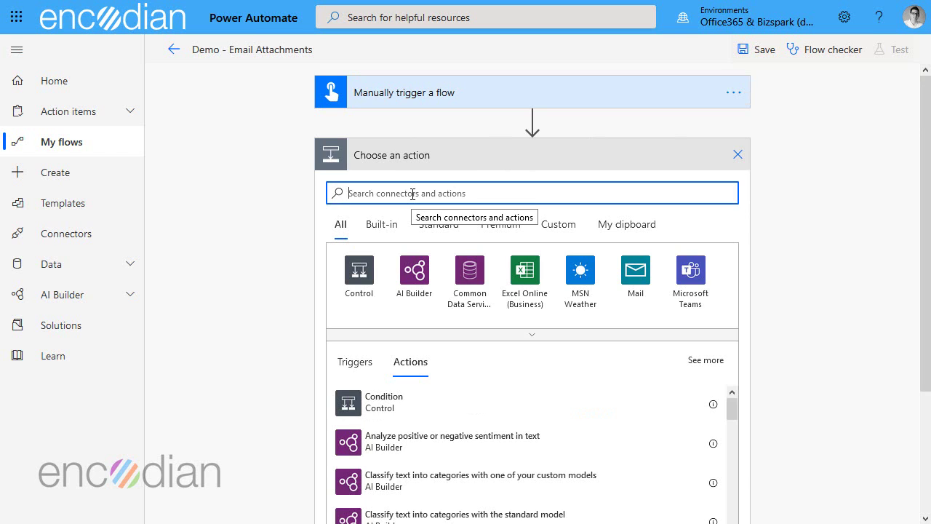
pyautogui.write('get item')
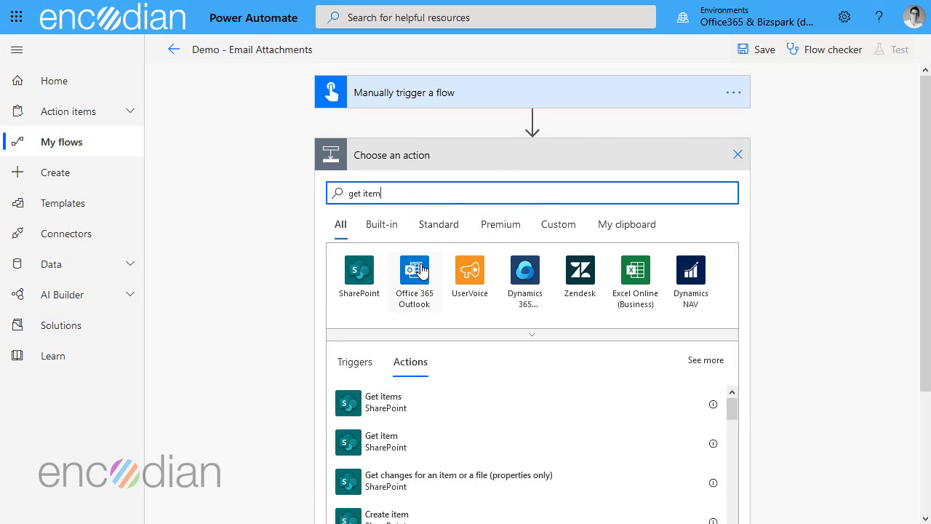
pyautogui.click(387, 412)
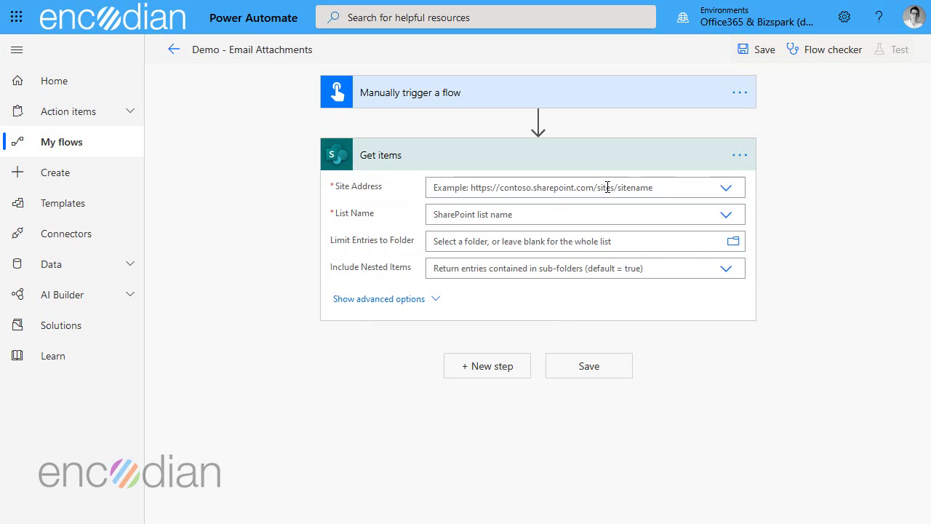
pyautogui.click(740, 155)
pyautogui.click(538, 225)
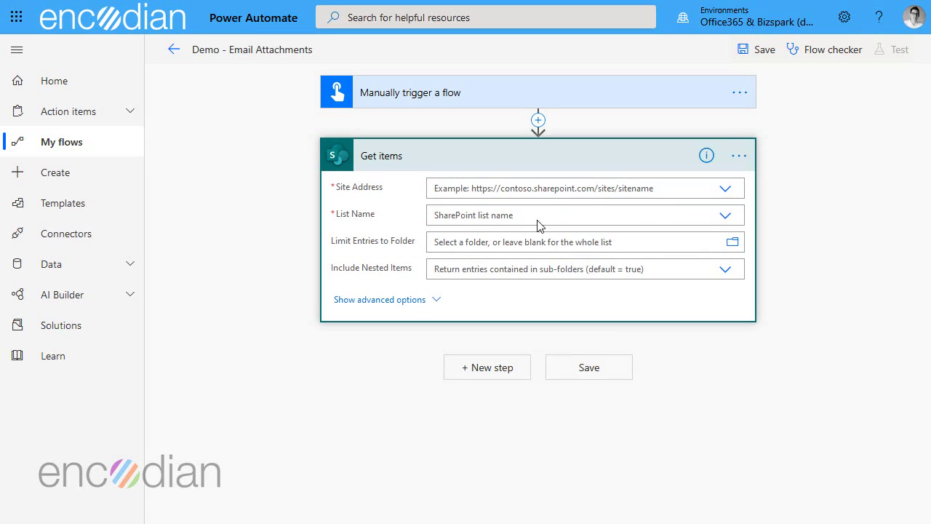
pyautogui.click(478, 295)
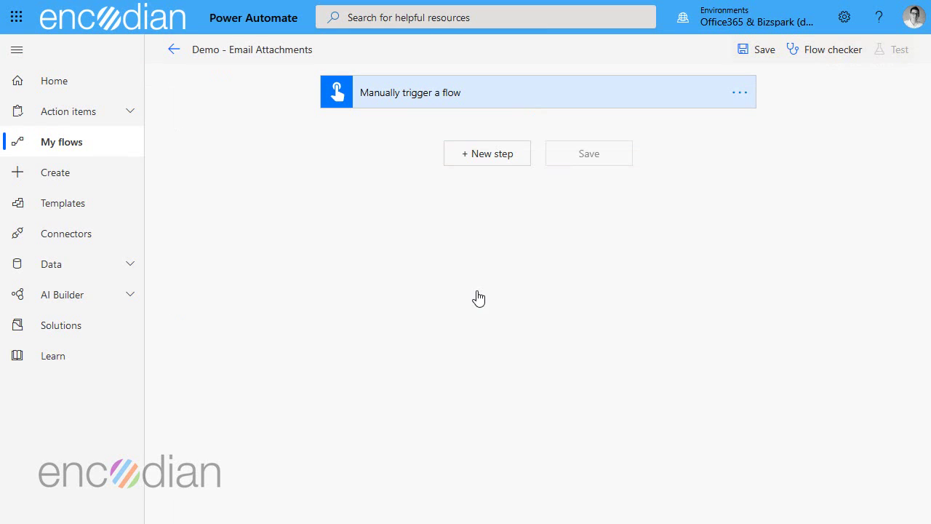
# - Add a SharePoint Get item step for the PDF Converter for SPO Demo site, Community list, Id 100
pyautogui.click(494, 159)
pyautogui.write('get ite')
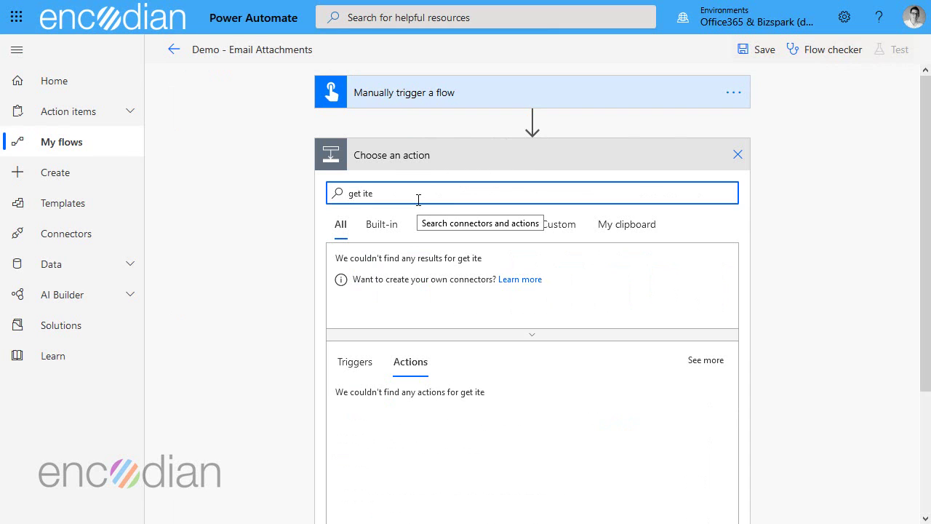
pyautogui.write('m')
pyautogui.click(419, 451)
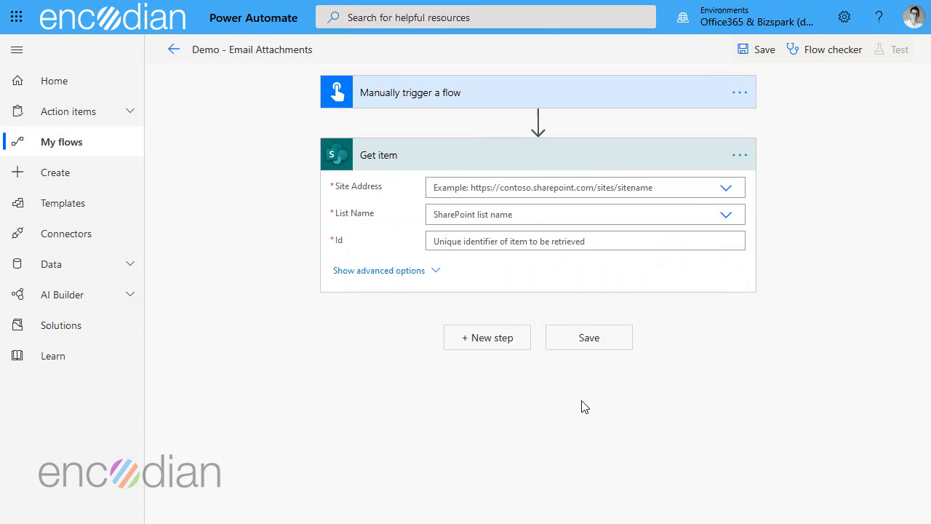
pyautogui.click(726, 189)
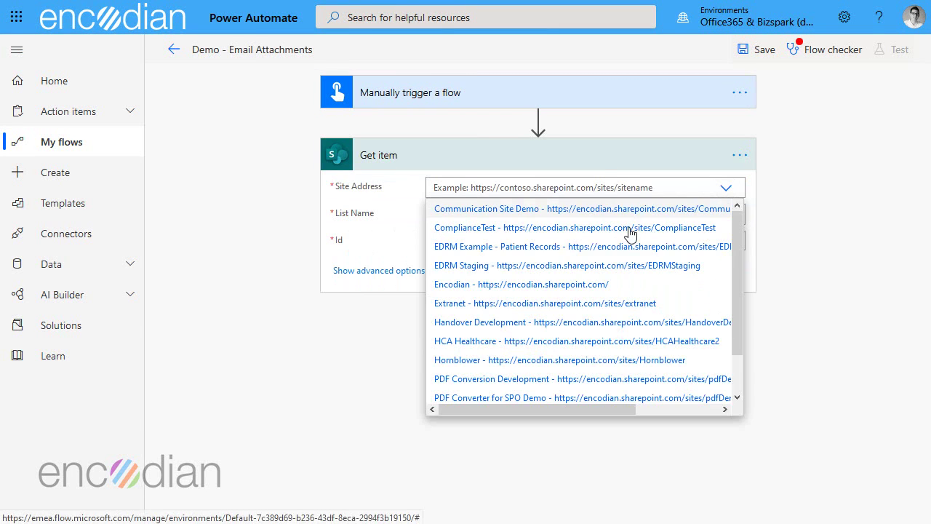
pyautogui.scroll(-1, 553, 337)
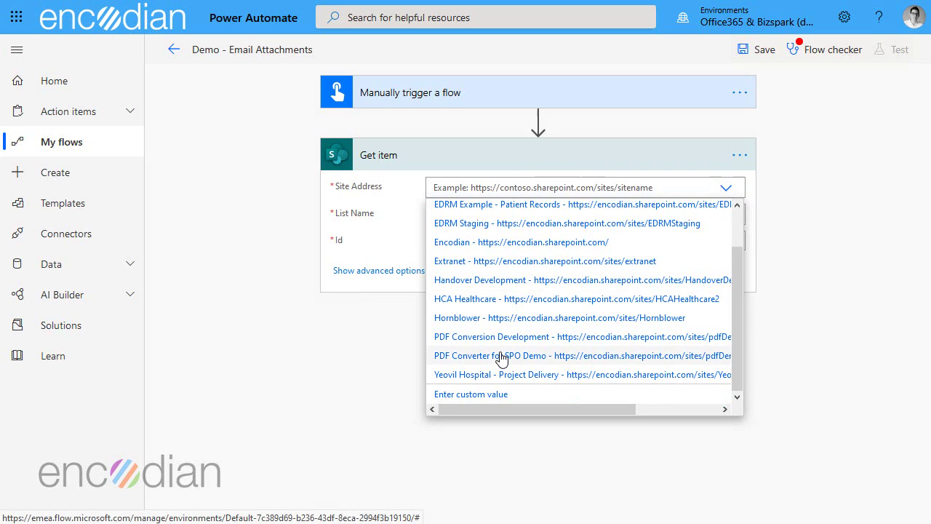
pyautogui.click(501, 356)
pyautogui.click(727, 231)
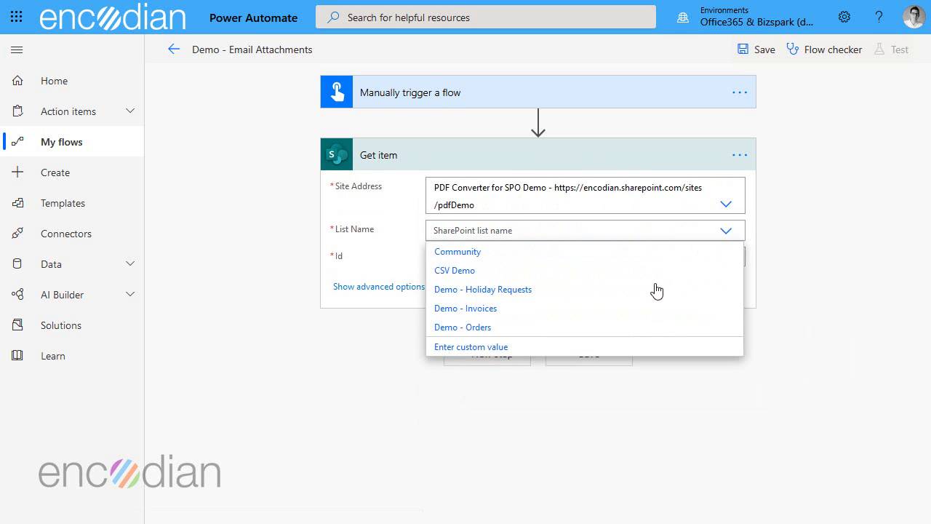
pyautogui.click(475, 254)
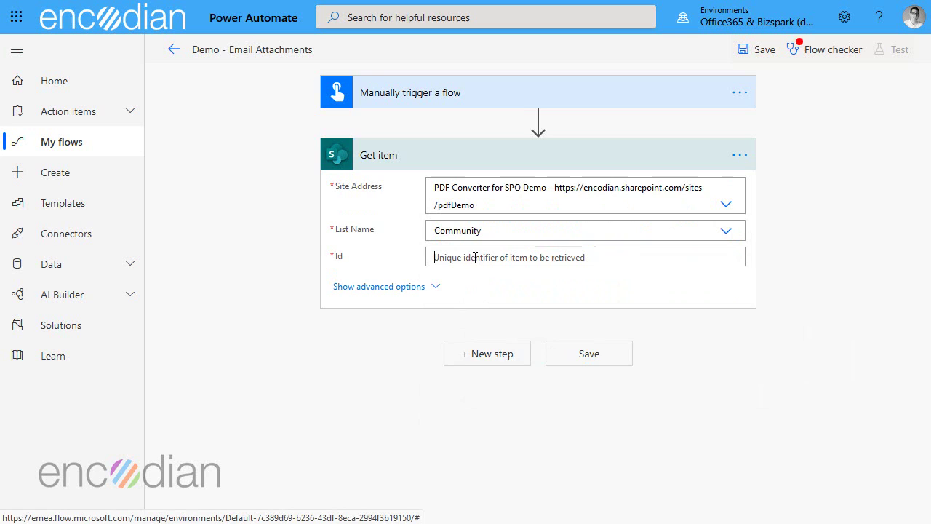
pyautogui.click(475, 258)
pyautogui.write('100')
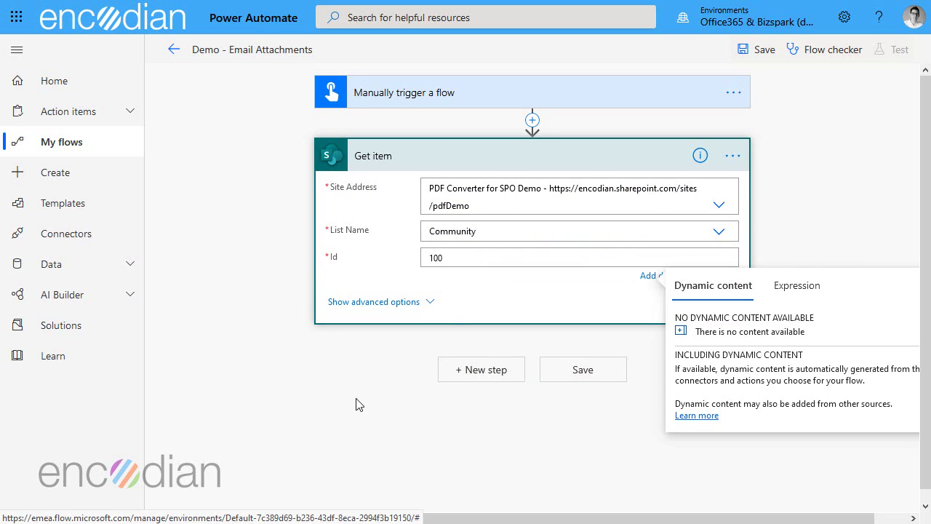
pyautogui.click(356, 405)
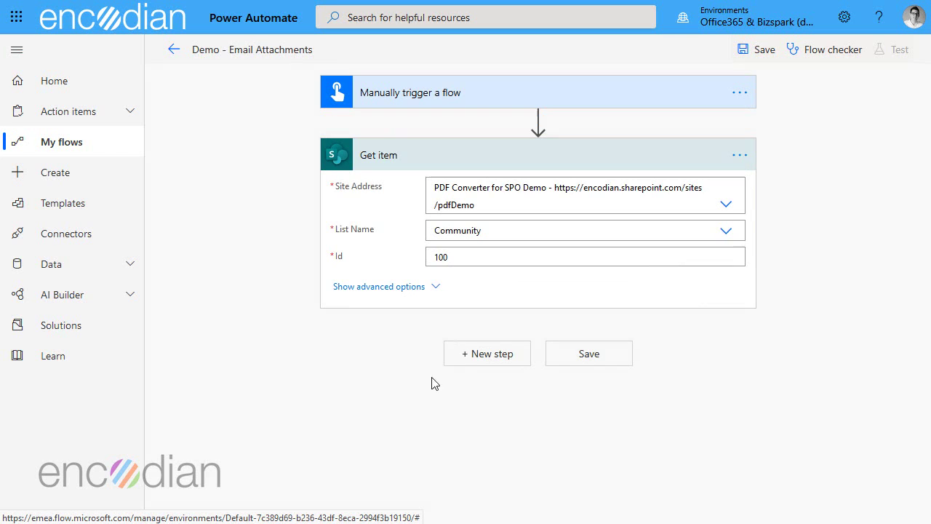
# - Add a SharePoint Get attachments step pointed at the PDF Converter for SPO Demo site
pyautogui.click(477, 356)
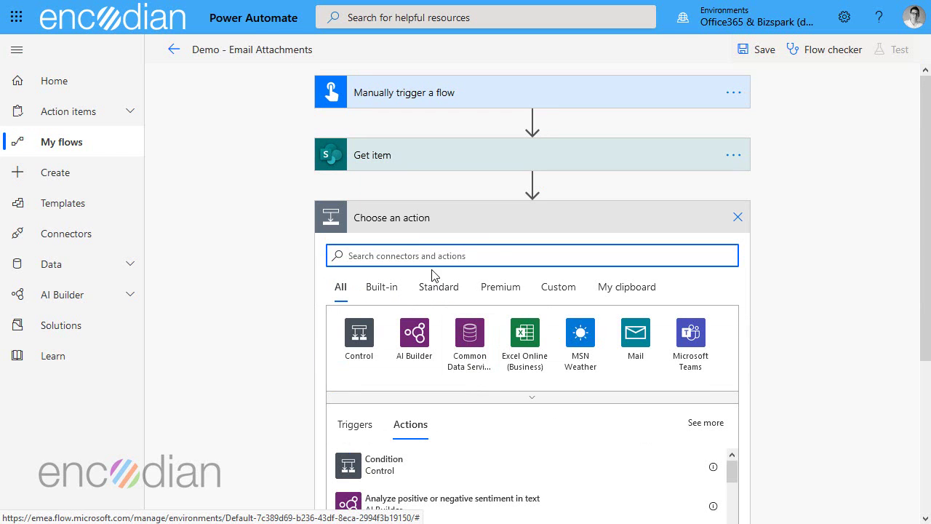
pyautogui.write('get a')
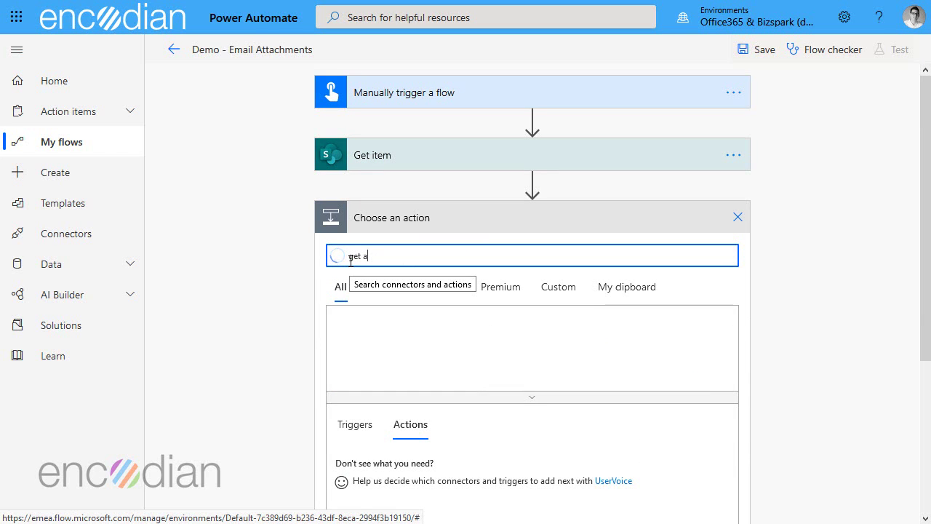
pyautogui.write('ttach')
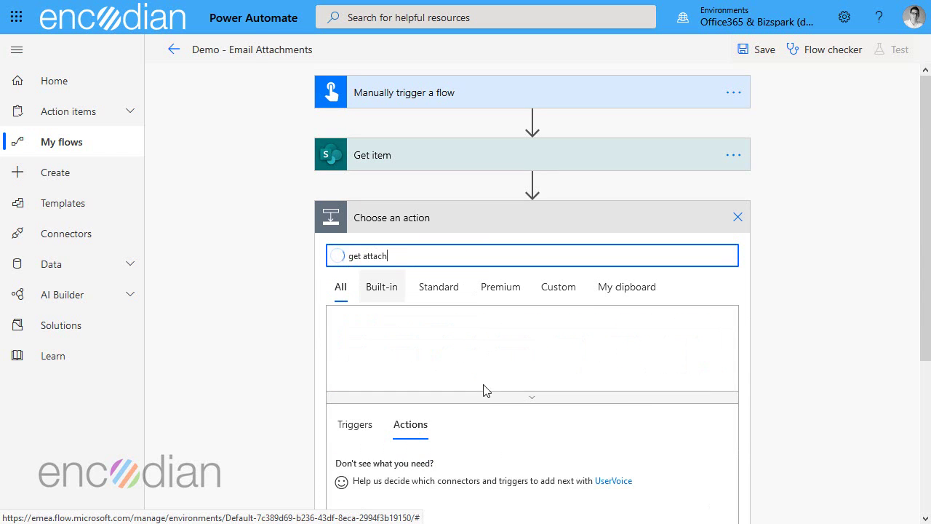
pyautogui.click(407, 469)
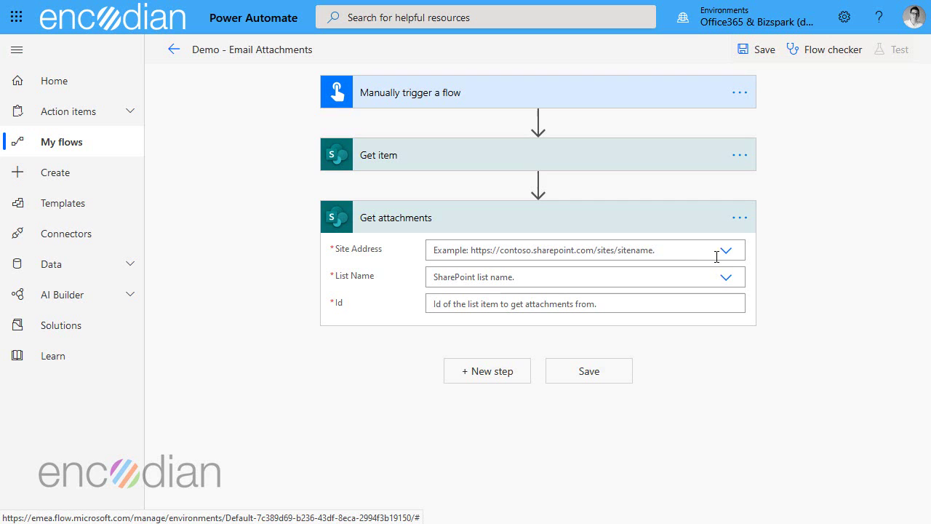
pyautogui.click(725, 250)
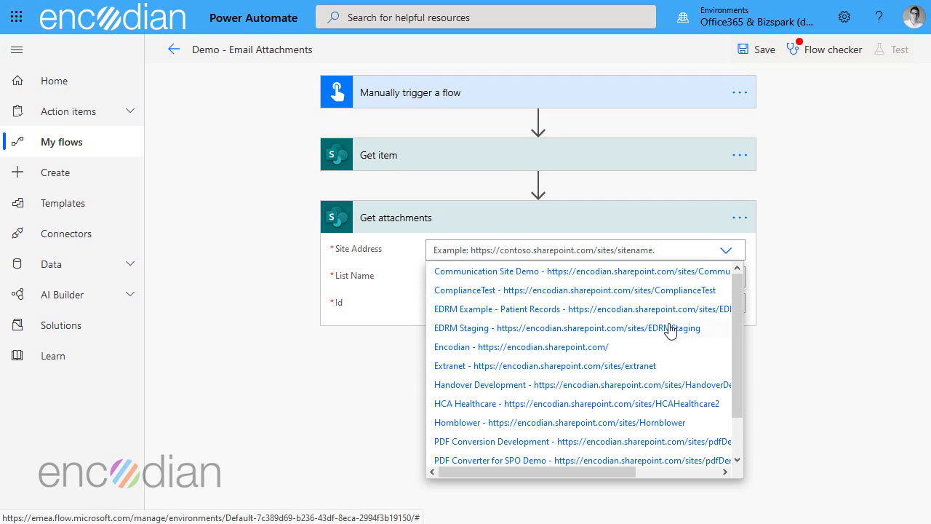
pyautogui.scroll(-2, 686, 415)
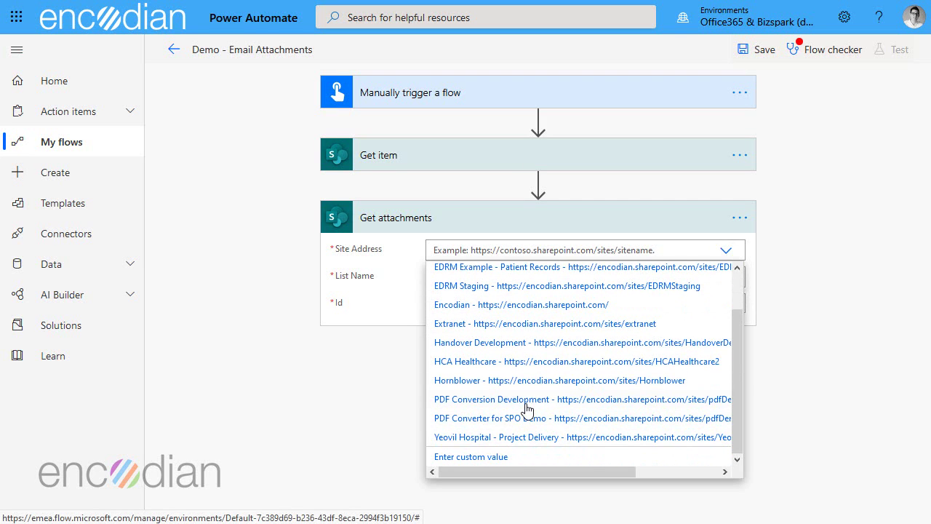
pyautogui.click(522, 419)
# - Set its list to Community and replace the Id 100 with Get item's ID
pyautogui.click(544, 289)
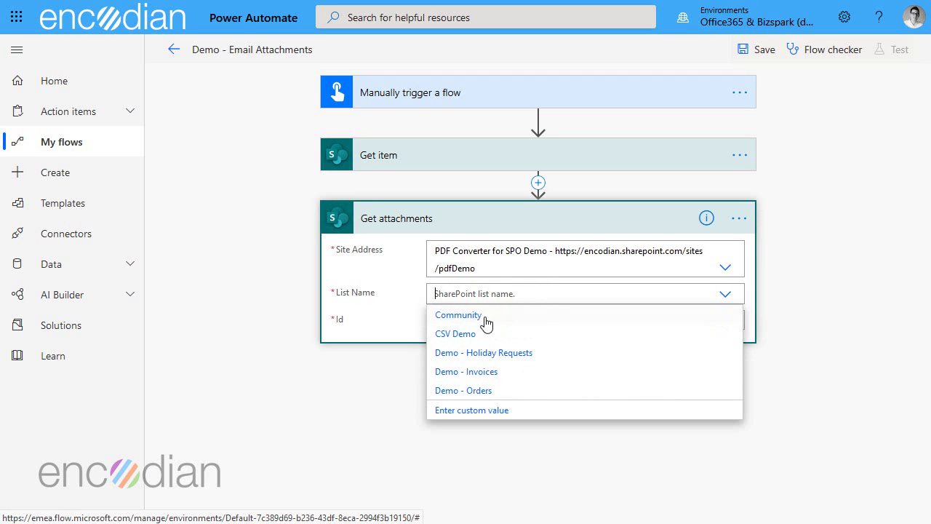
pyautogui.click(480, 317)
pyautogui.click(480, 323)
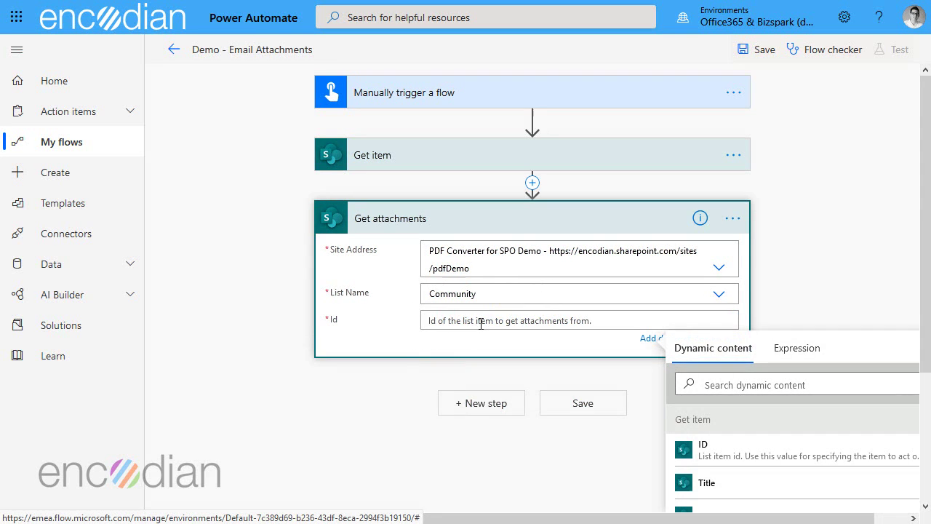
pyautogui.write('100')
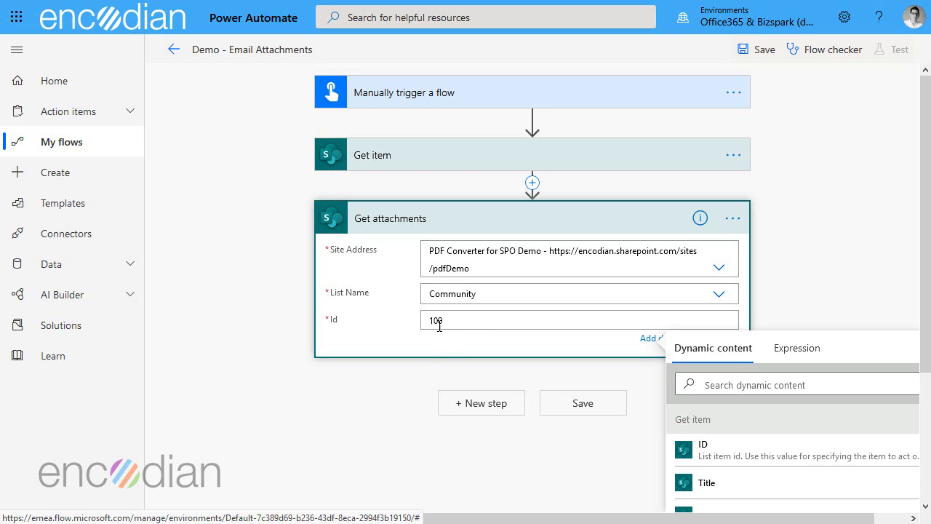
pyautogui.moveTo(440, 327); pyautogui.dragTo(400, 321)
pyautogui.click(725, 448)
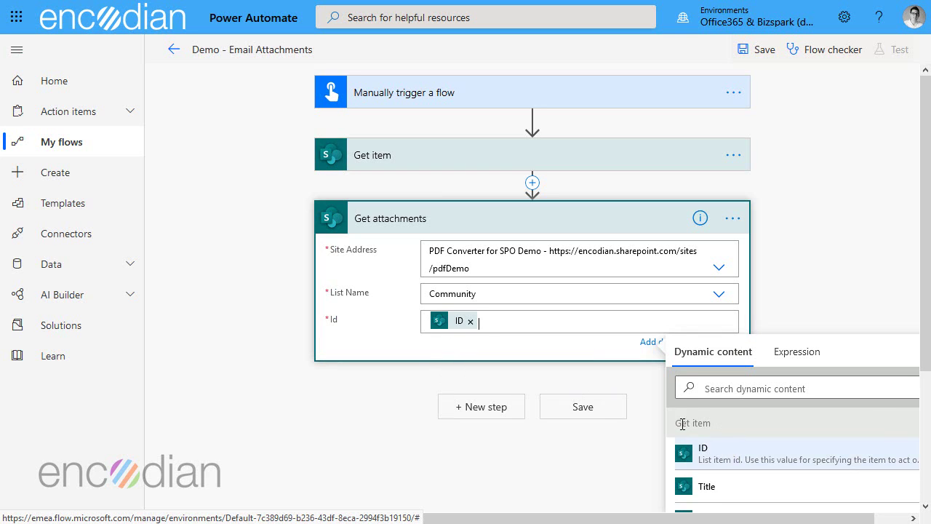
pyautogui.click(364, 283)
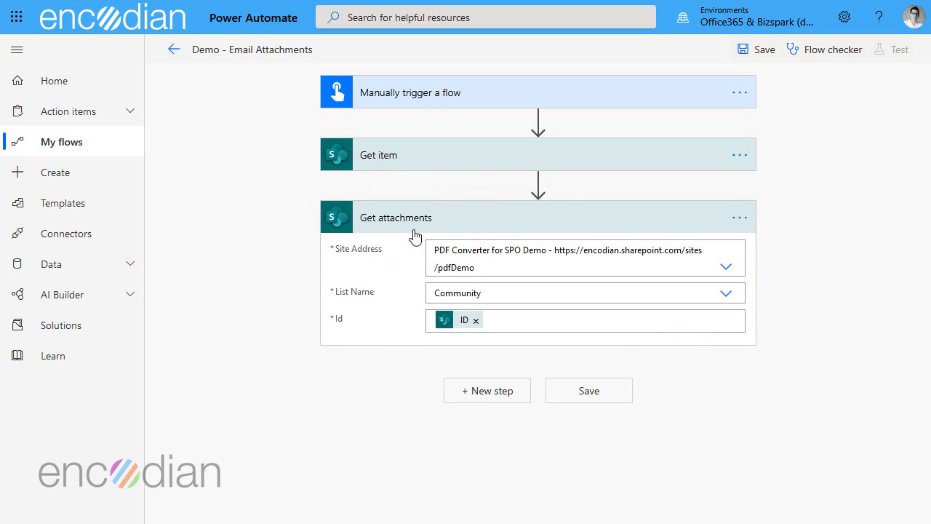
# - Add a Get attachment content step for the PDF Converter for SPO Demo site and Community list
pyautogui.click(477, 393)
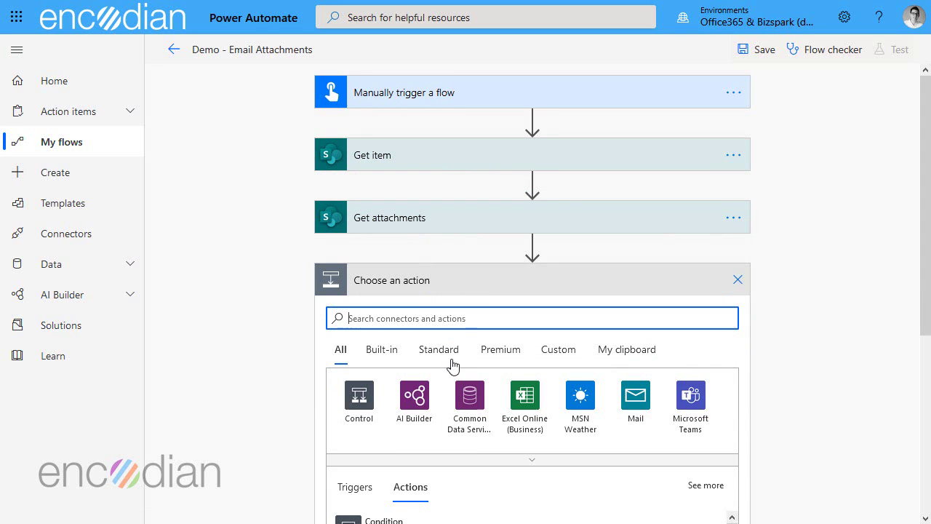
pyautogui.write('get ')
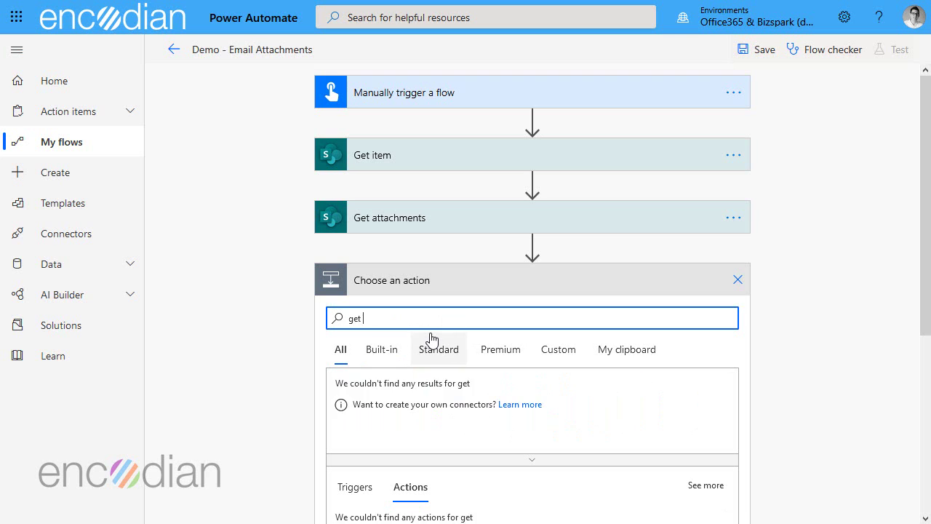
pyautogui.write('attachment')
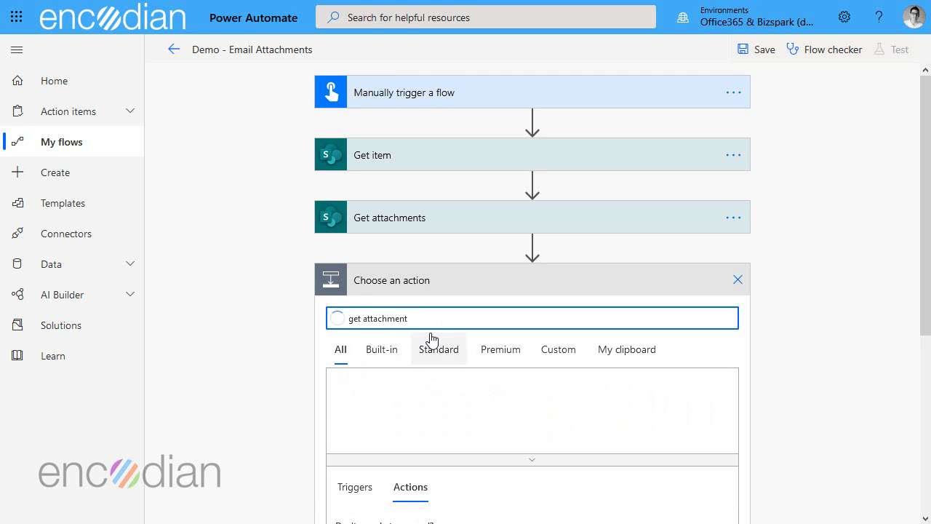
pyautogui.scroll(-1, 598, 445)
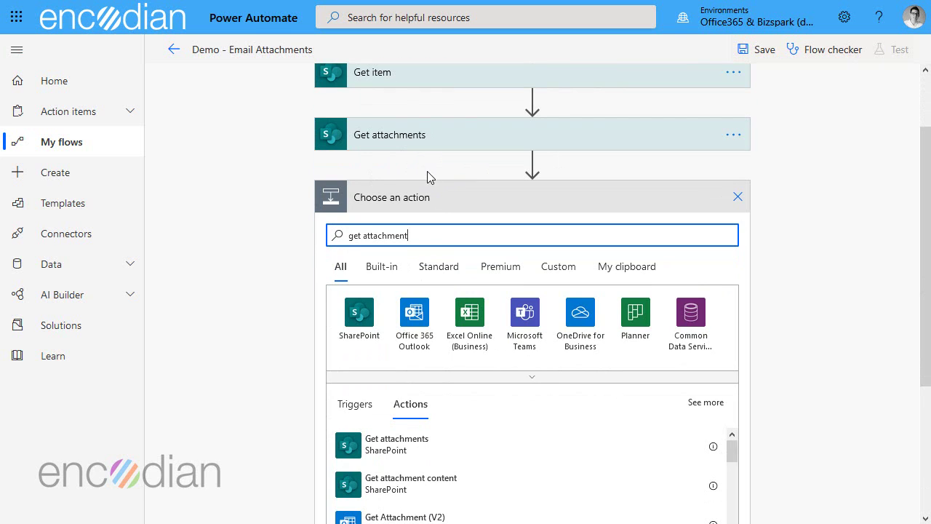
pyautogui.click(437, 488)
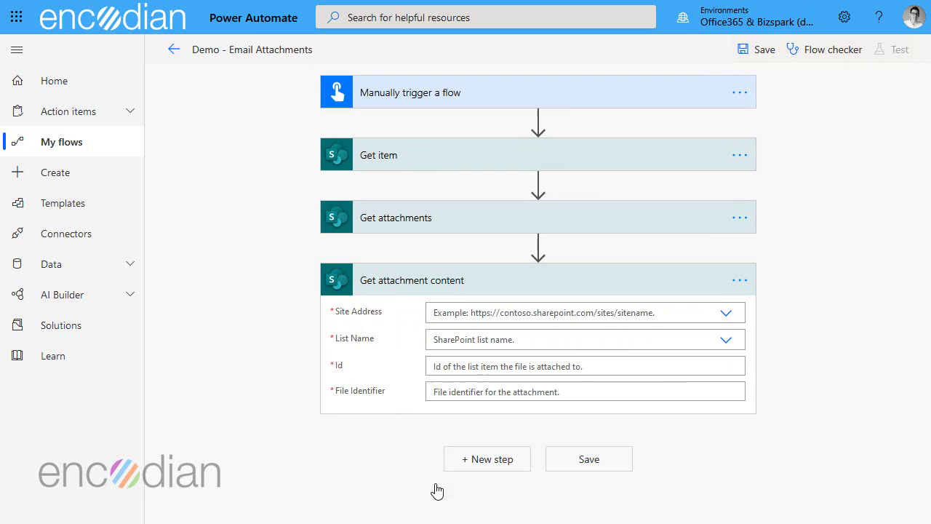
pyautogui.click(722, 313)
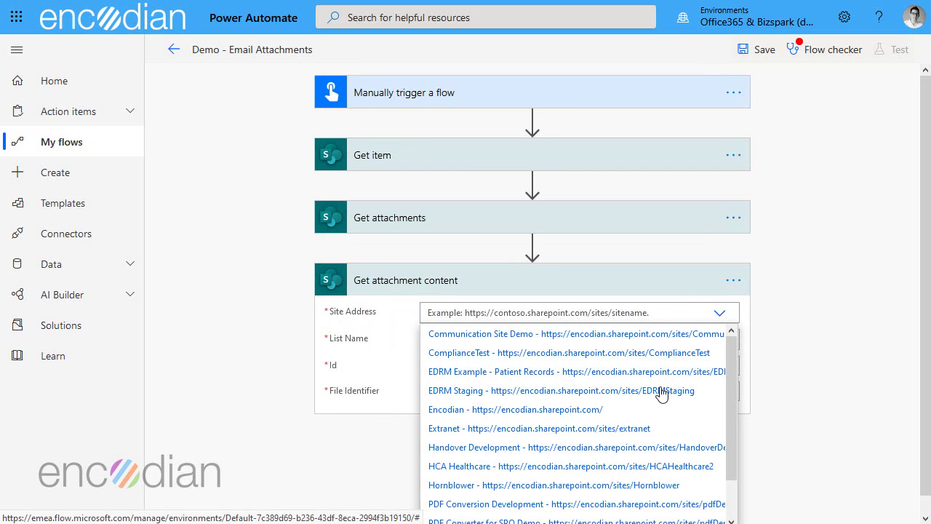
pyautogui.scroll(-3, 662, 394)
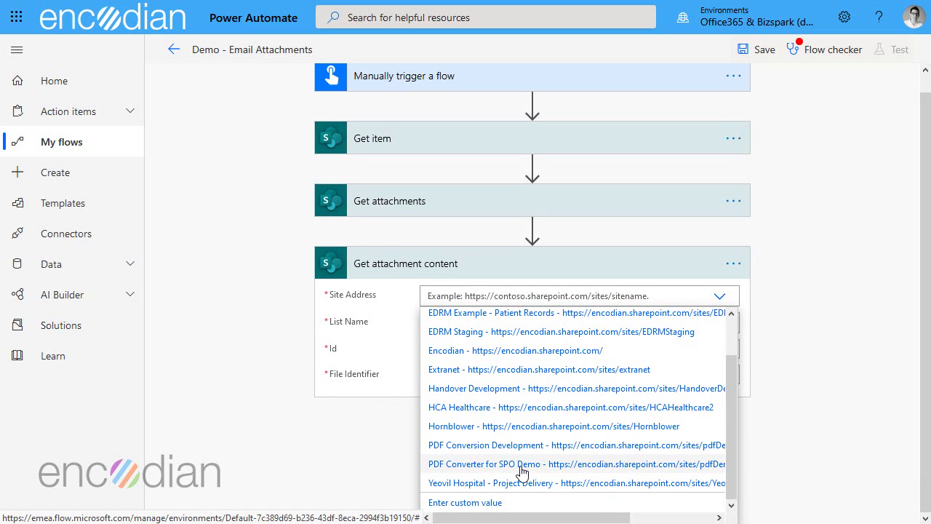
pyautogui.click(522, 466)
pyautogui.click(522, 355)
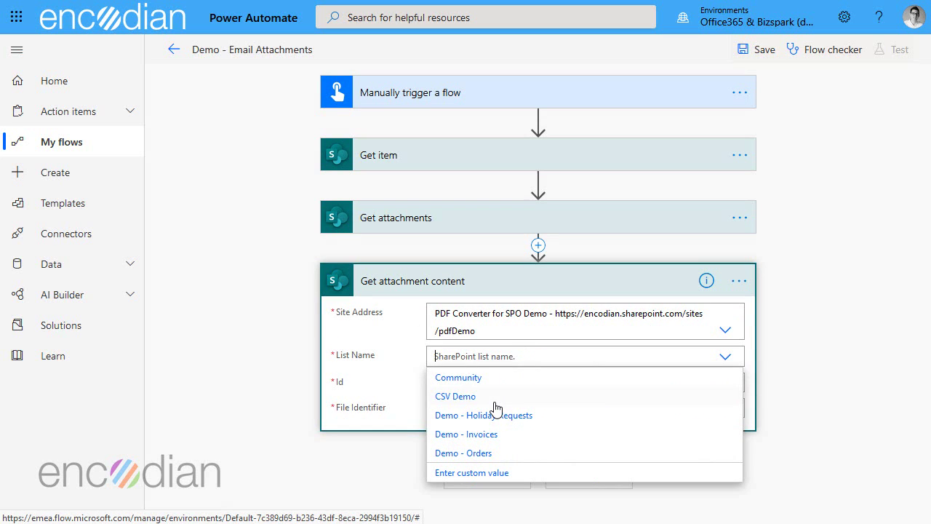
pyautogui.click(484, 378)
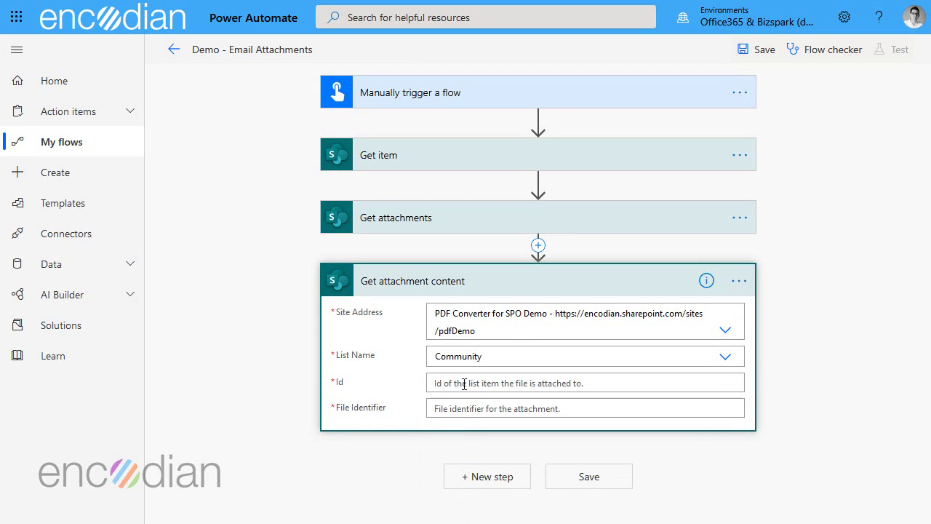
# - Set its Id to Get item's ID and File Identifier to the attachment Id, wrapping it in Apply to each
pyautogui.click(465, 383)
pyautogui.scroll(-2, 791, 454)
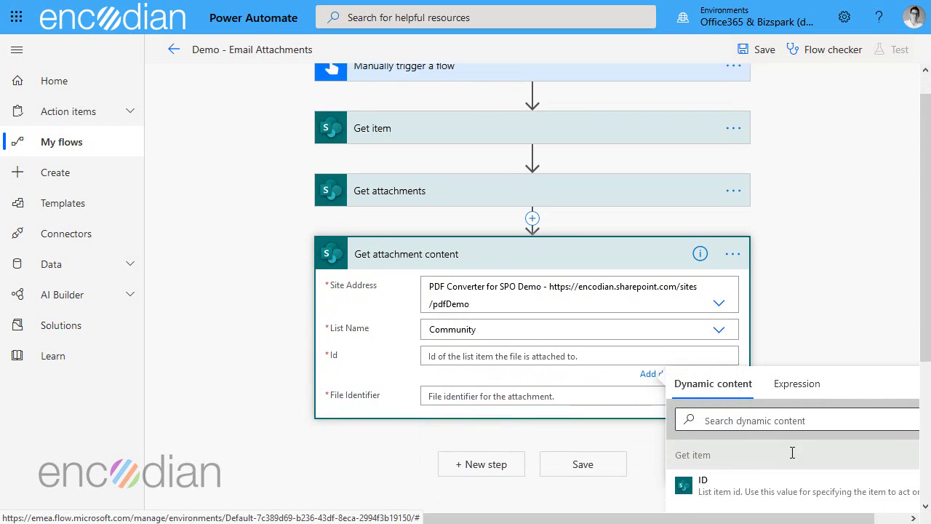
pyautogui.scroll(1, 771, 436)
pyautogui.click(739, 431)
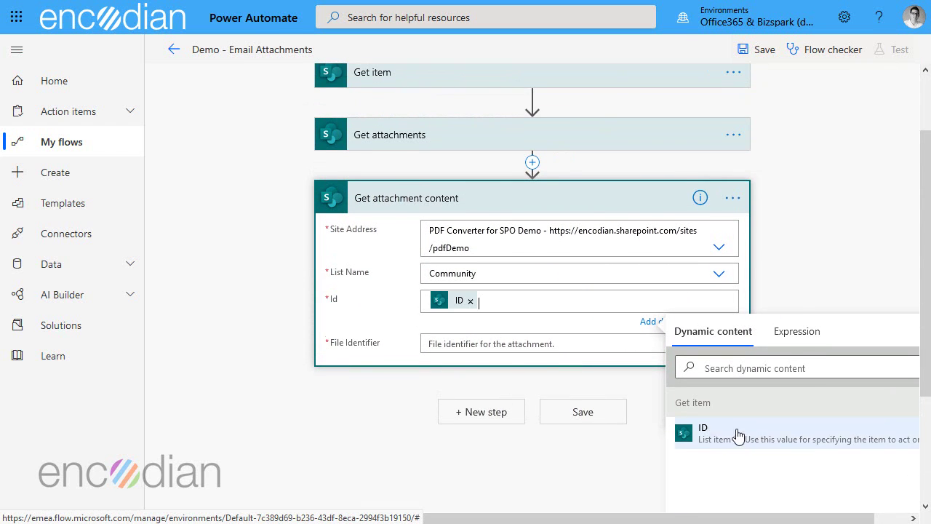
pyautogui.click(497, 339)
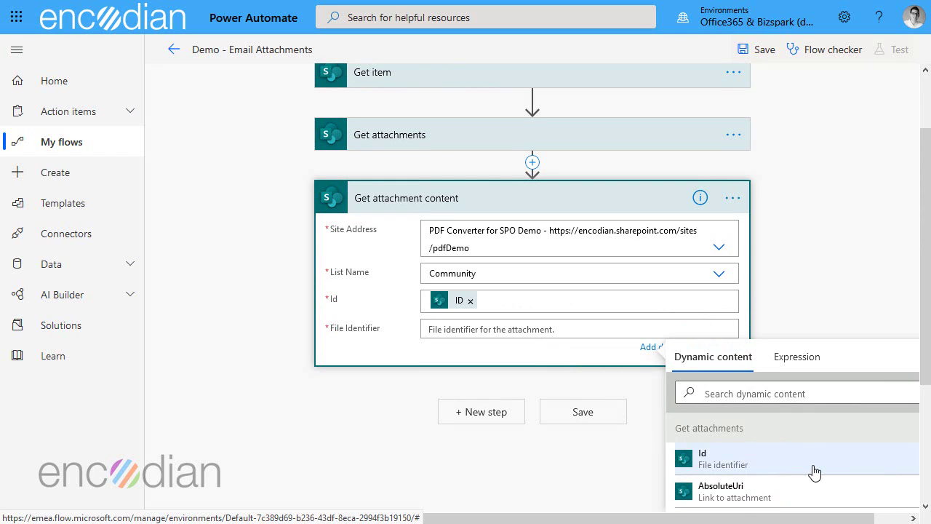
pyautogui.scroll(-1, 815, 474)
pyautogui.scroll(1, 769, 451)
pyautogui.click(727, 468)
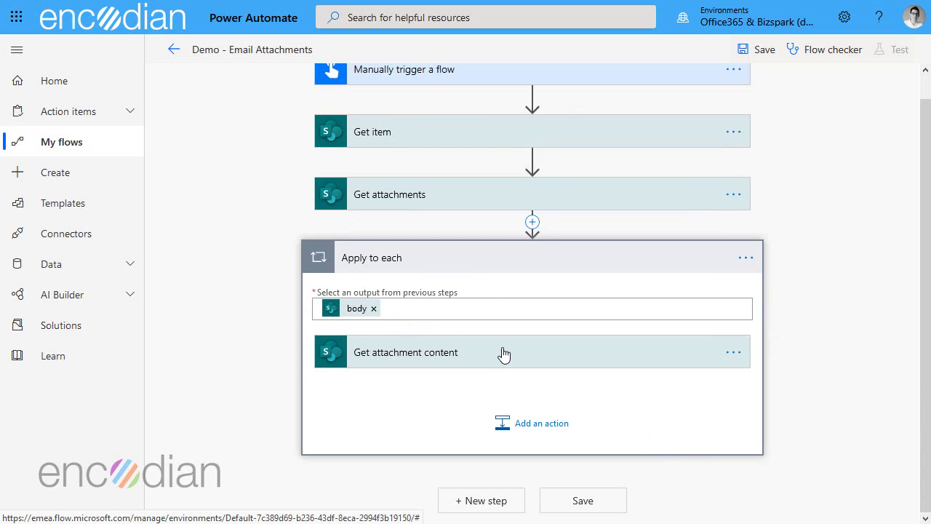
pyautogui.click(506, 353)
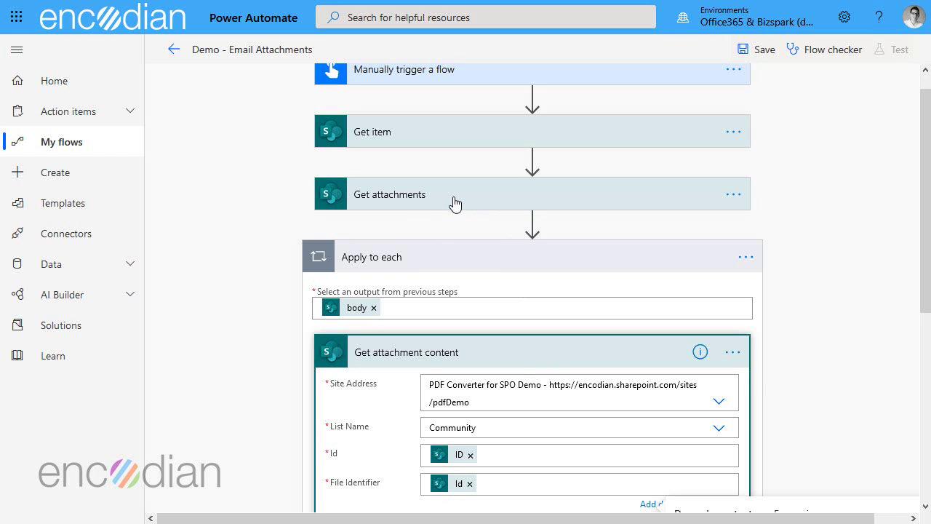
# - Review the three attachments on the first Community list item in SharePoint, then return to the flow
pyautogui.click(313, 0)
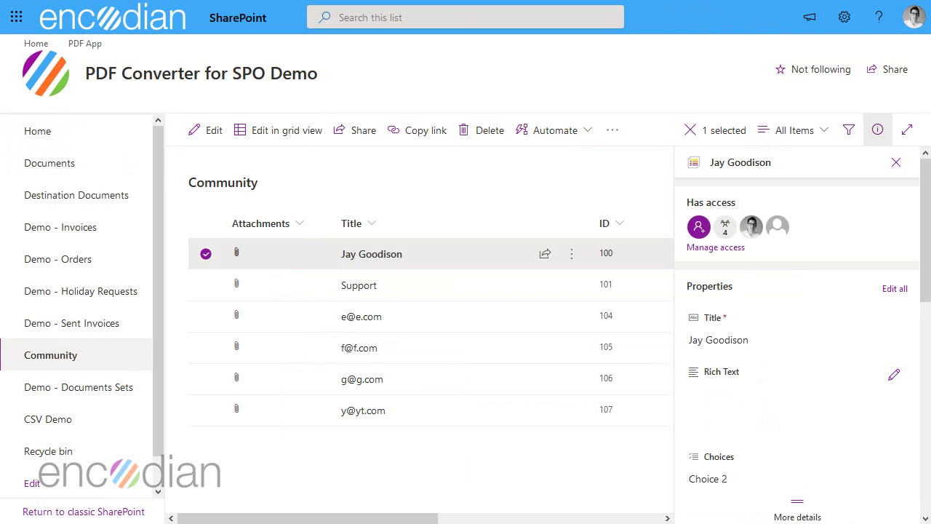
pyautogui.scroll(-3, 822, 442)
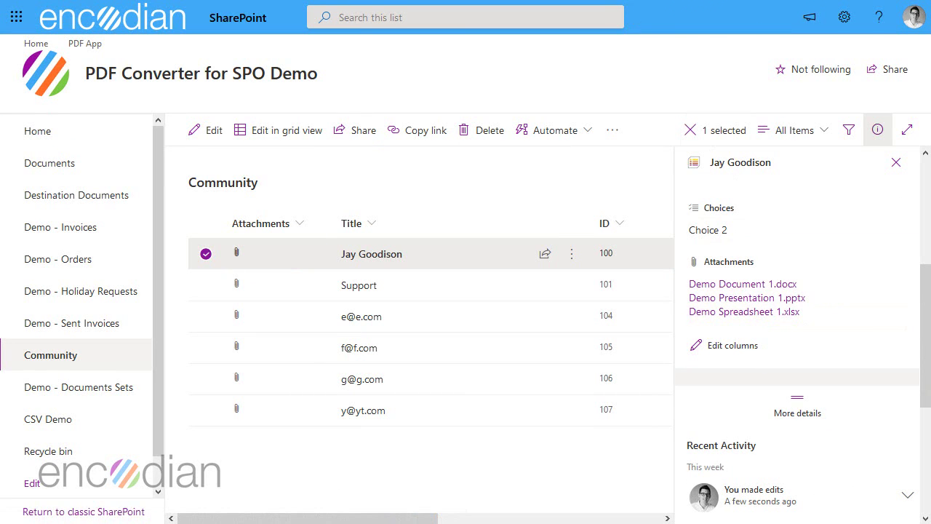
pyautogui.hotkey('ctrl', 'Tab')
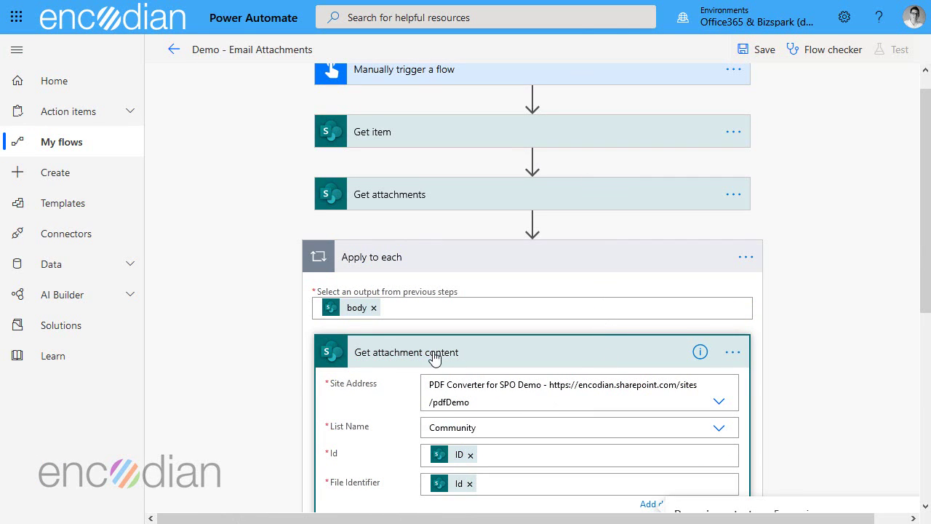
# - Add a Send an email (V2) step after the Apply to each loop
pyautogui.scroll(-3, 497, 366)
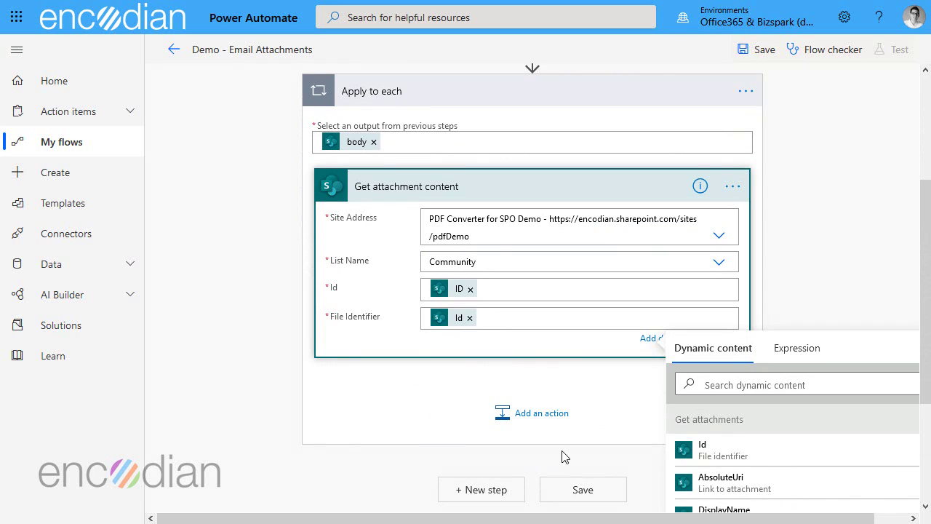
pyautogui.click(492, 491)
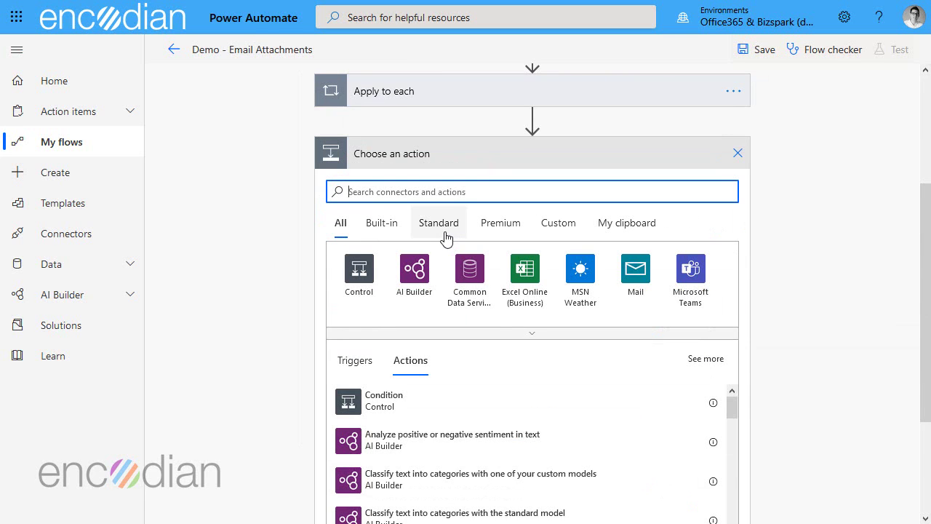
pyautogui.write('send email')
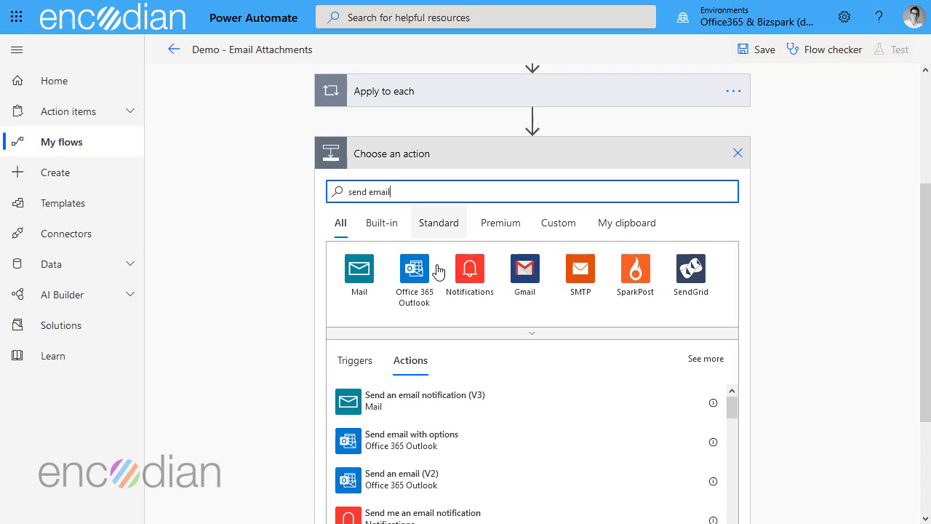
pyautogui.click(411, 488)
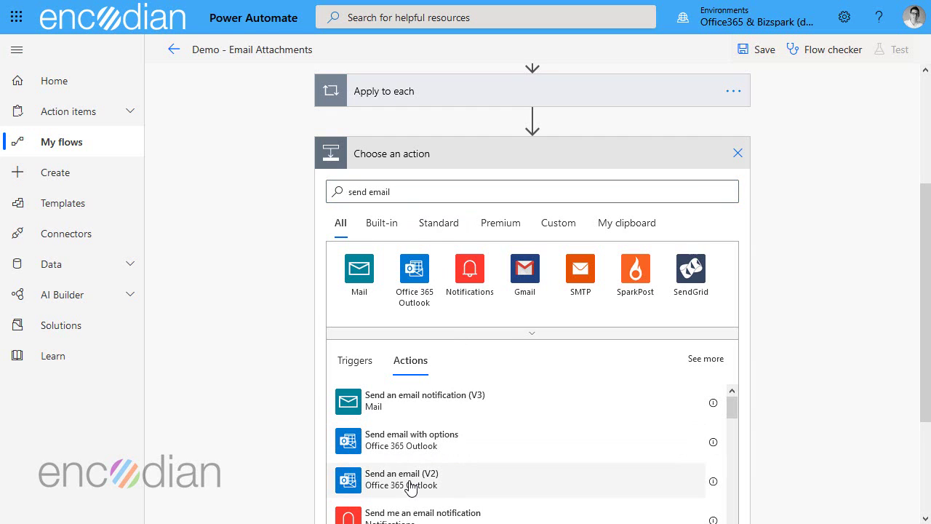
pyautogui.click(411, 487)
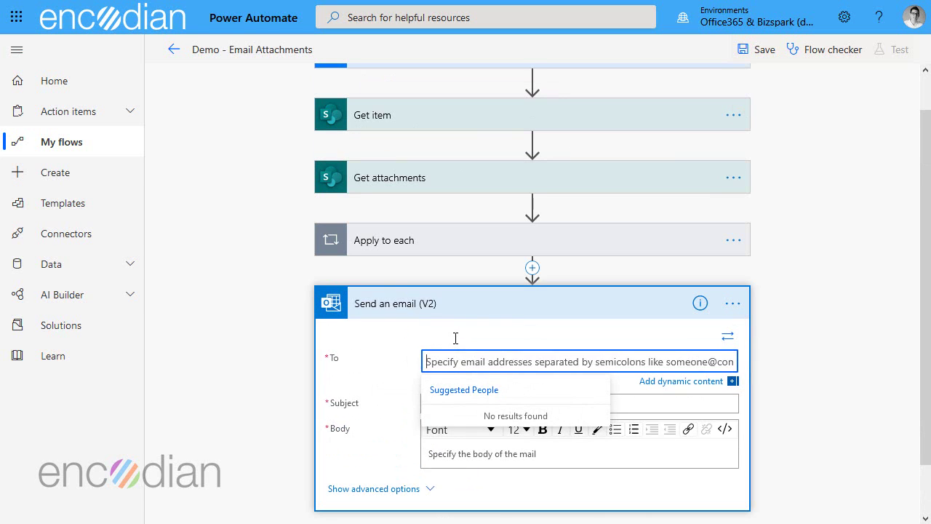
# - Address the email to the suggested recipient, with subject and body 'Email with Attachments'
pyautogui.write('jay')
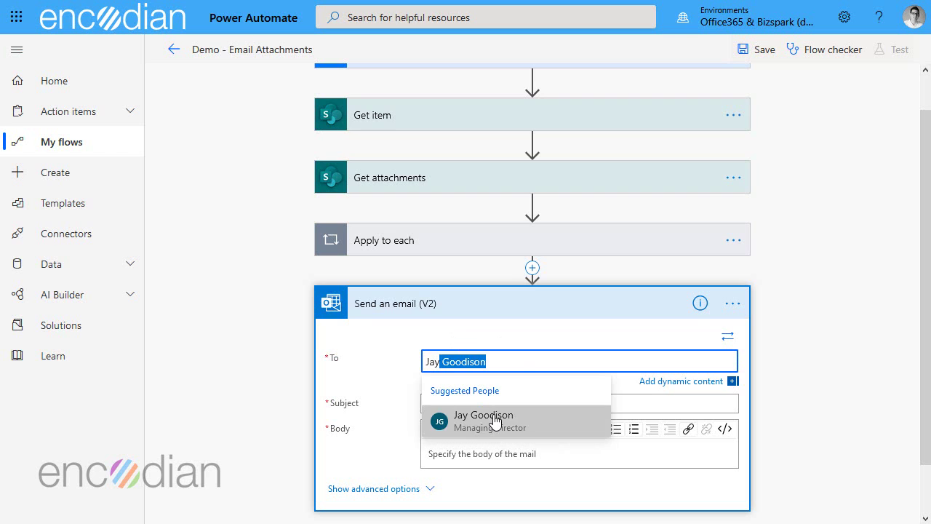
pyautogui.click(494, 420)
pyautogui.click(486, 404)
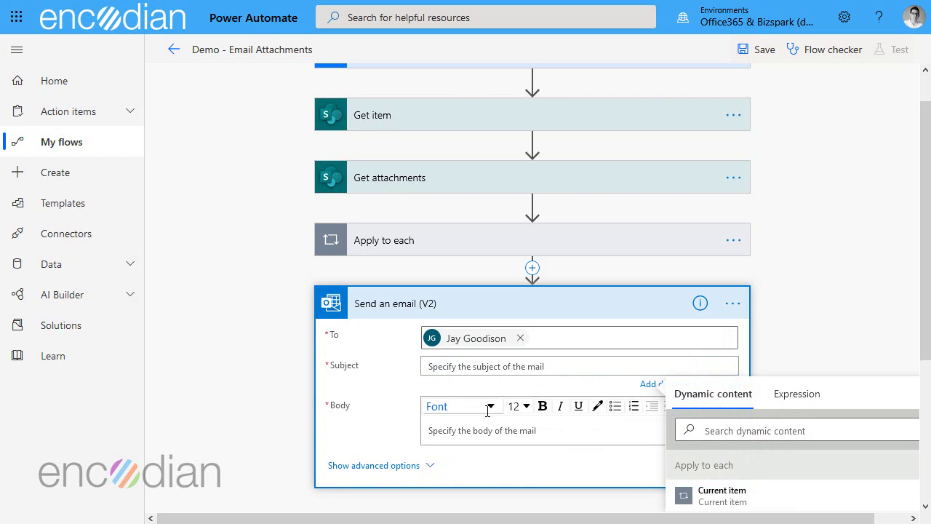
pyautogui.write('Email with Att')
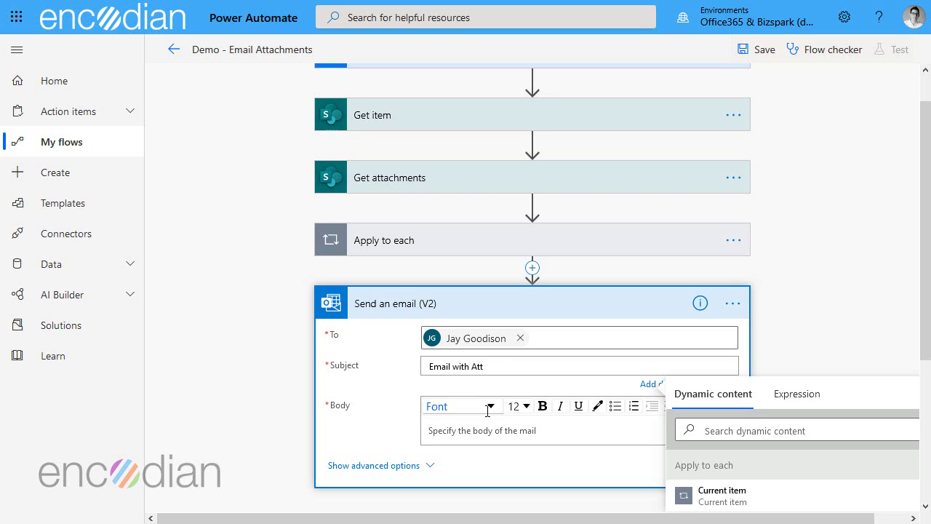
pyautogui.write('achments')
pyautogui.hotkey('shift', 'Home')
pyautogui.hotkey('ctrl', 'c')
pyautogui.click(430, 431)
pyautogui.hotkey('ctrl', 'v')
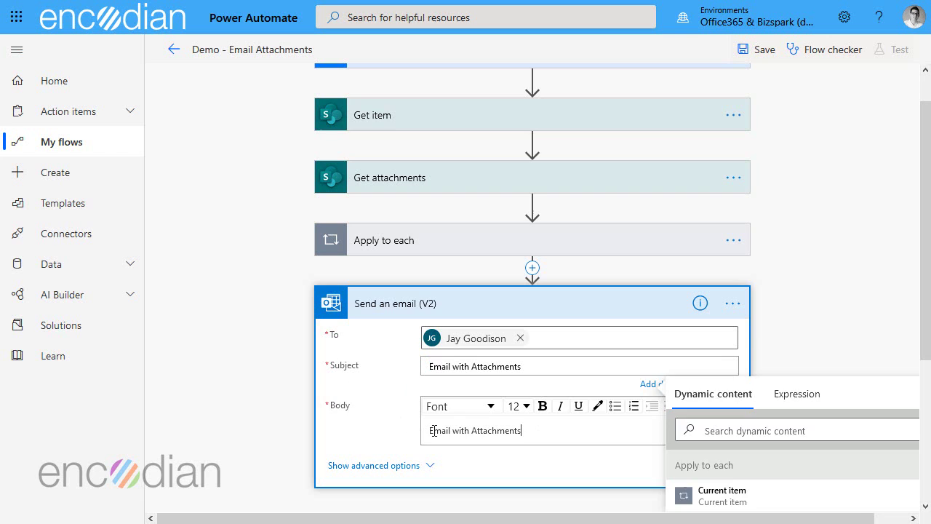
# - Show the advanced options and toggle the Attachments field between array and name/content inputs
pyautogui.click(408, 465)
pyautogui.scroll(-4, 393, 414)
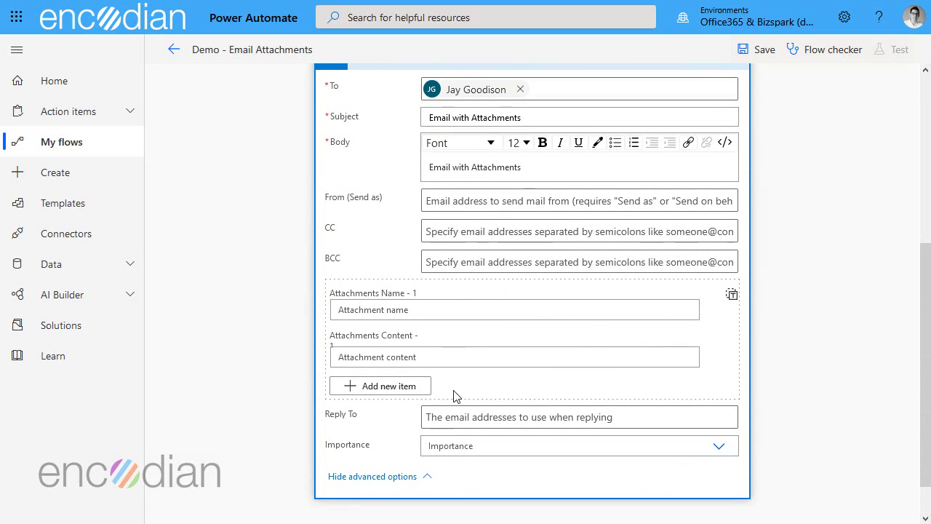
pyautogui.click(383, 309)
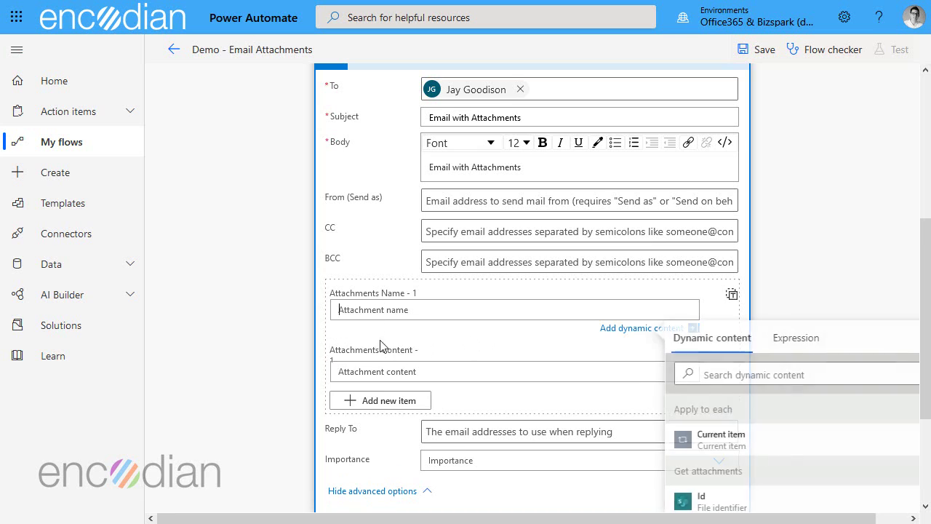
pyautogui.click(386, 357)
pyautogui.click(780, 302)
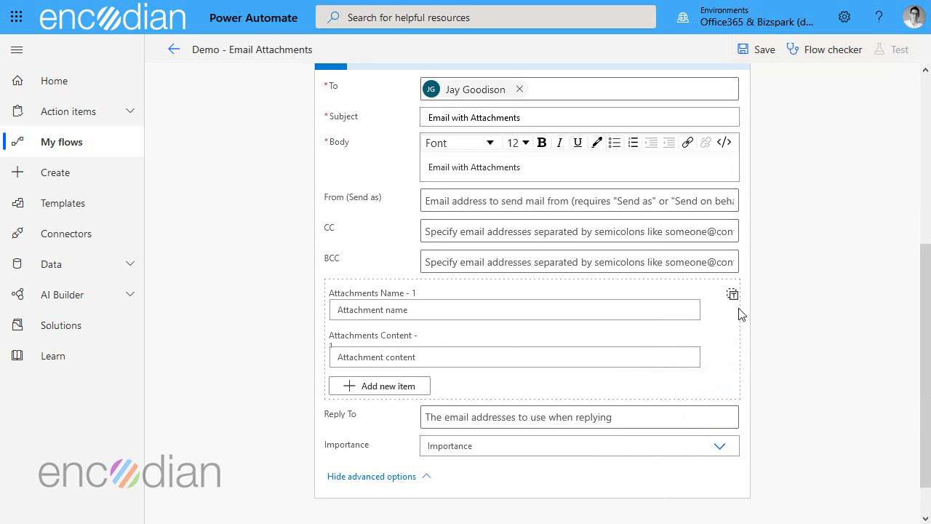
pyautogui.click(732, 294)
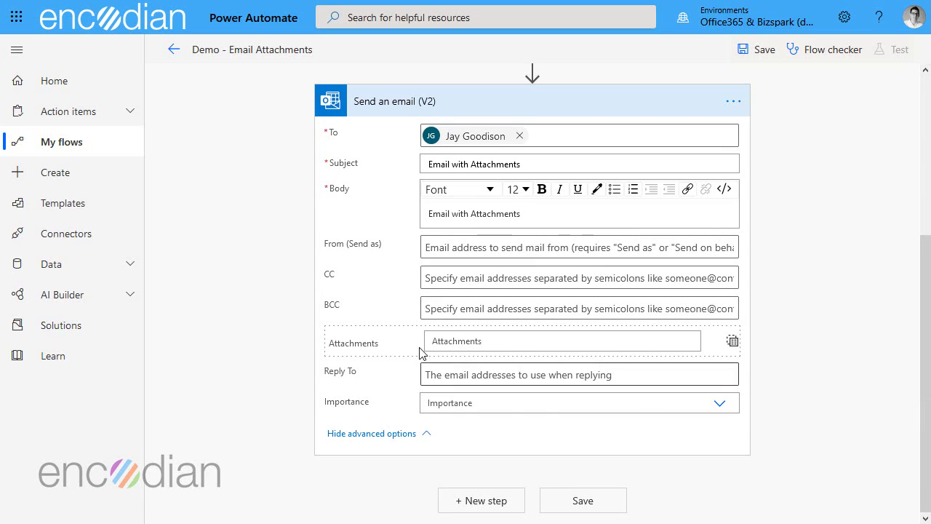
pyautogui.click(732, 341)
# - Insert an Initialize variable step after the trigger, named Attachments with type Array
pyautogui.scroll(4, 720, 339)
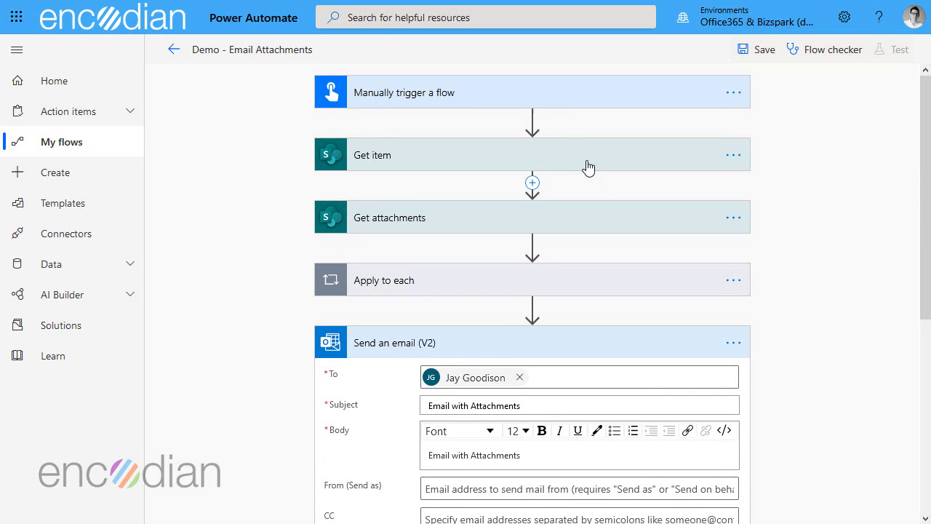
pyautogui.click(532, 120)
pyautogui.click(521, 141)
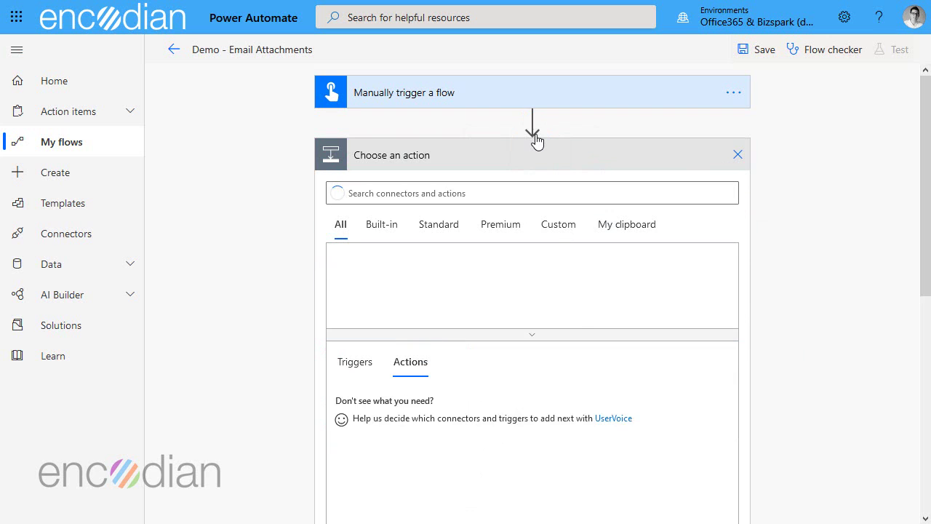
pyautogui.write('init')
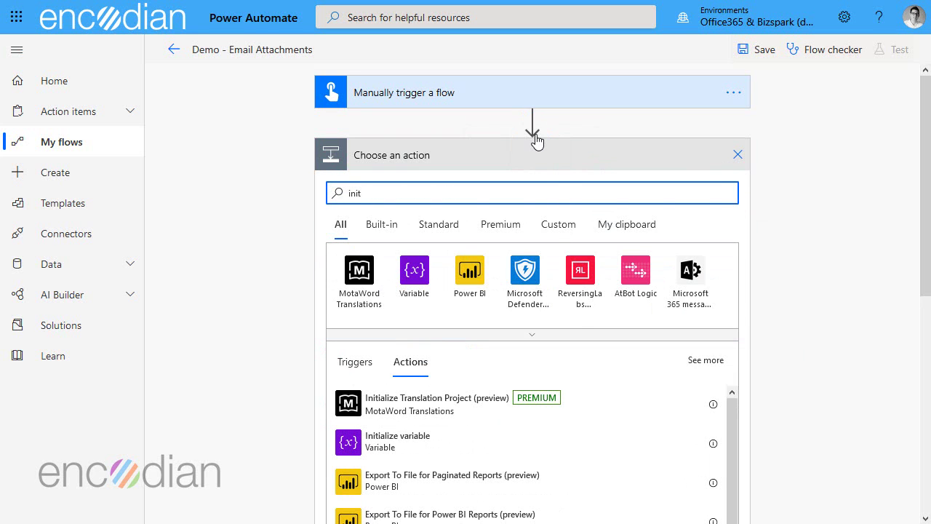
pyautogui.click(451, 460)
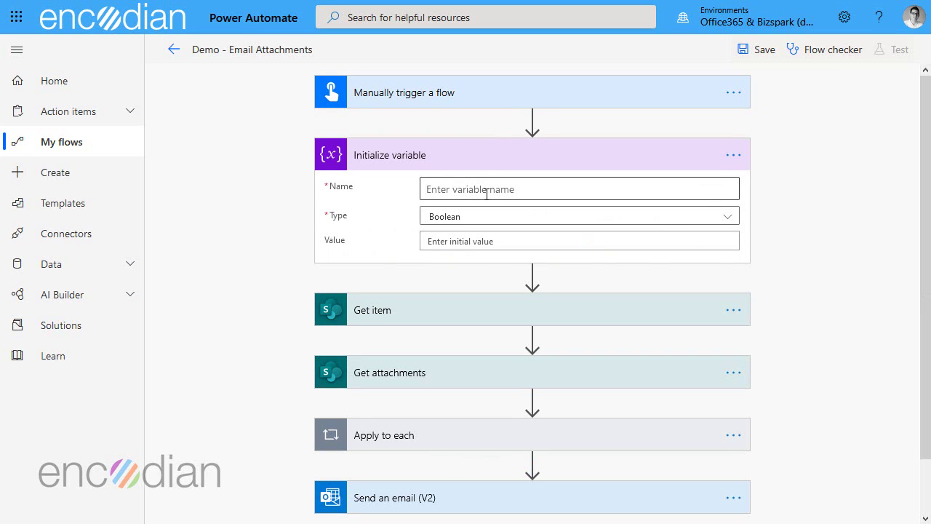
pyautogui.click(486, 190)
pyautogui.write('Attachments')
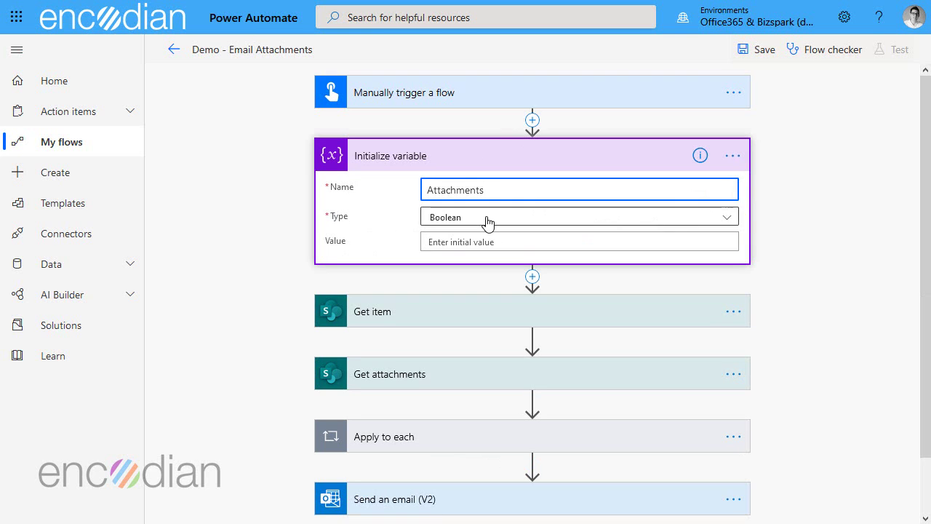
pyautogui.click(488, 221)
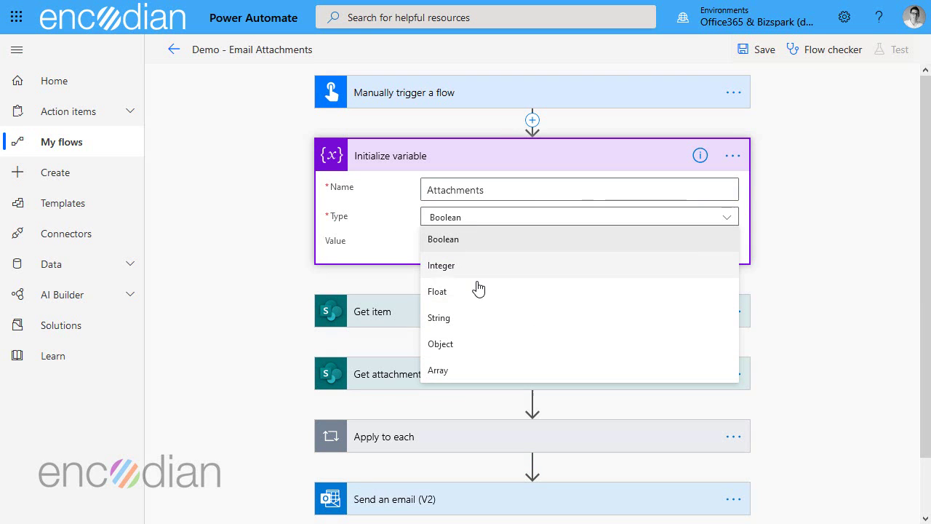
pyautogui.click(456, 372)
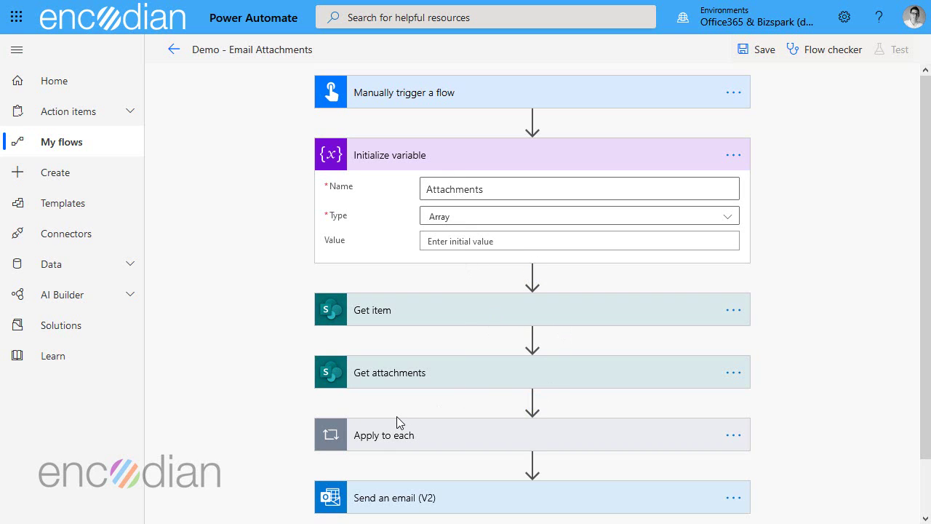
# - Expand the loop and email step, trying the Attachments whole-array toggle and switching back
pyautogui.click(420, 448)
pyautogui.scroll(-3, 478, 447)
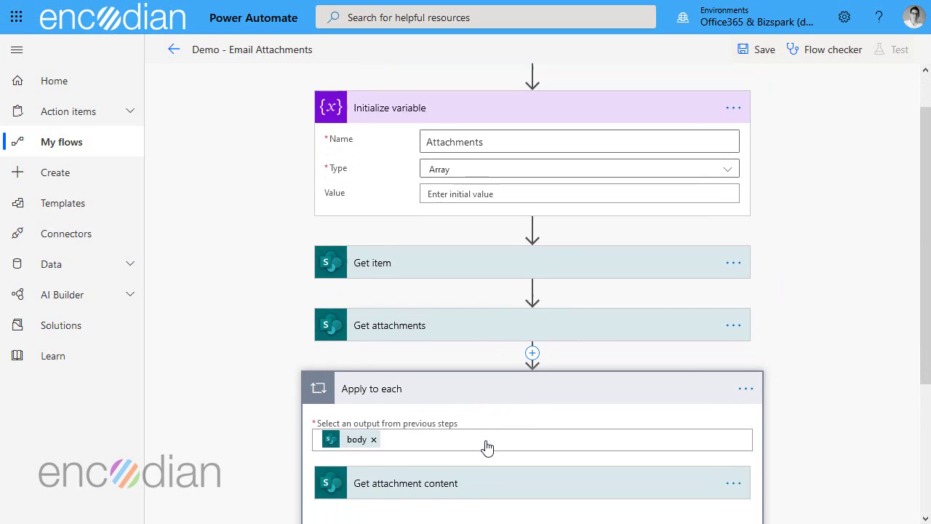
pyautogui.scroll(3, 547, 350)
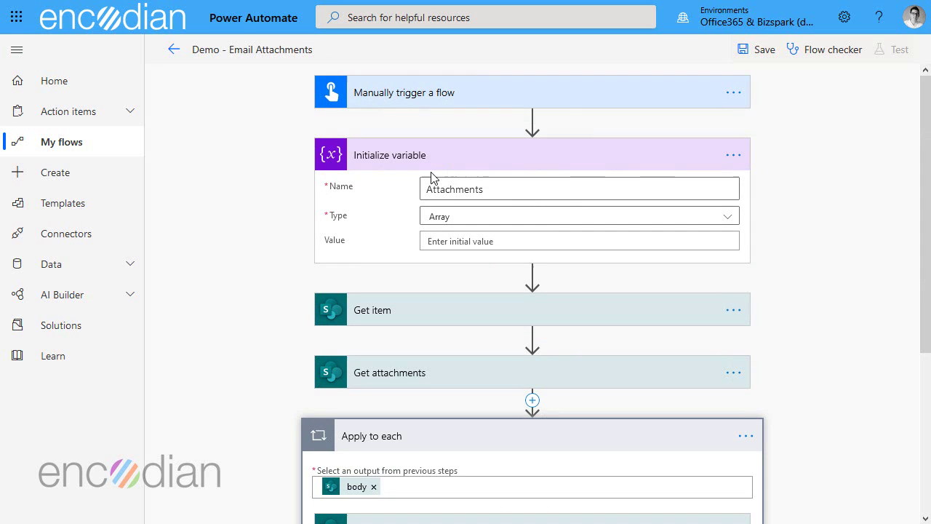
pyautogui.scroll(-2, 431, 177)
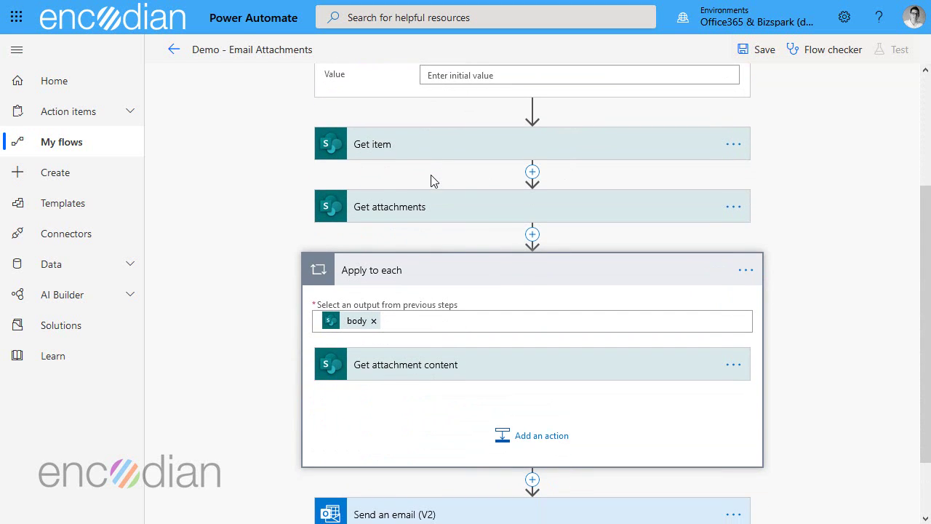
pyautogui.scroll(-1, 530, 322)
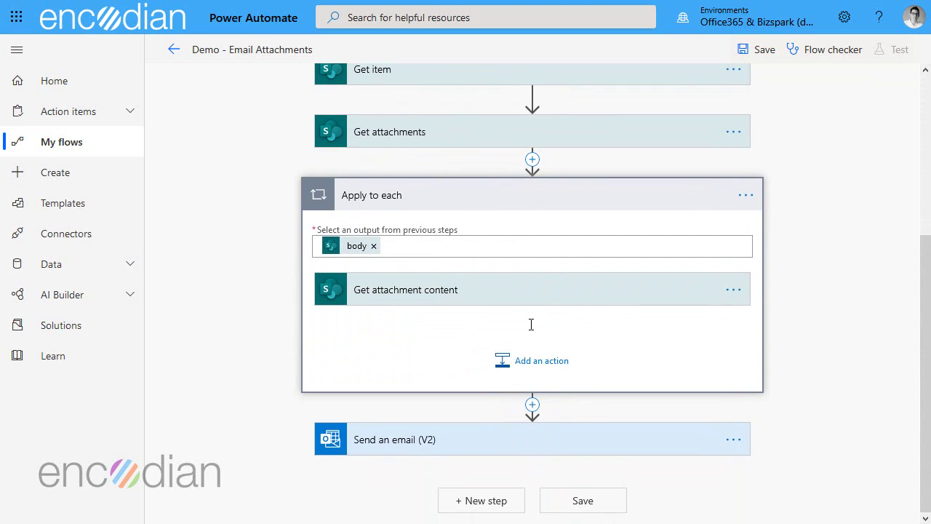
pyautogui.click(465, 443)
pyautogui.scroll(-2, 466, 433)
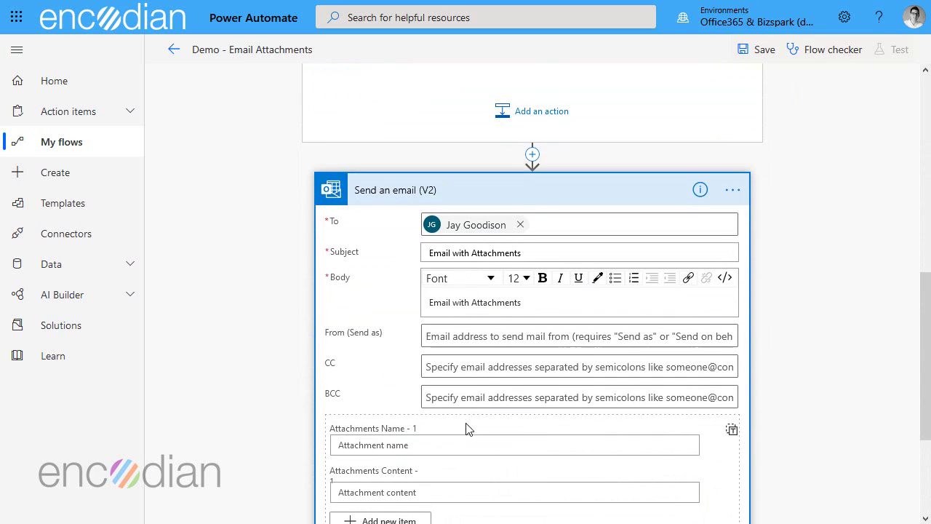
pyautogui.click(732, 430)
pyautogui.scroll(-1, 650, 395)
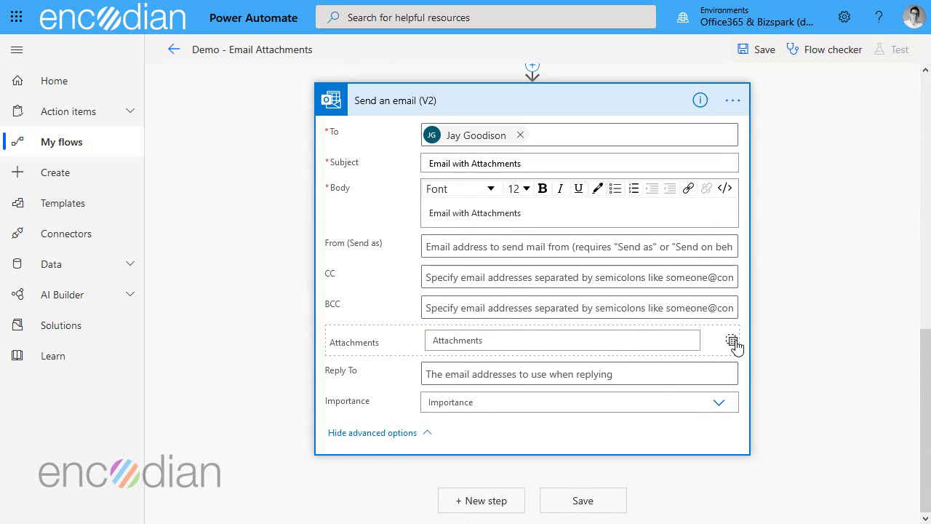
pyautogui.click(732, 340)
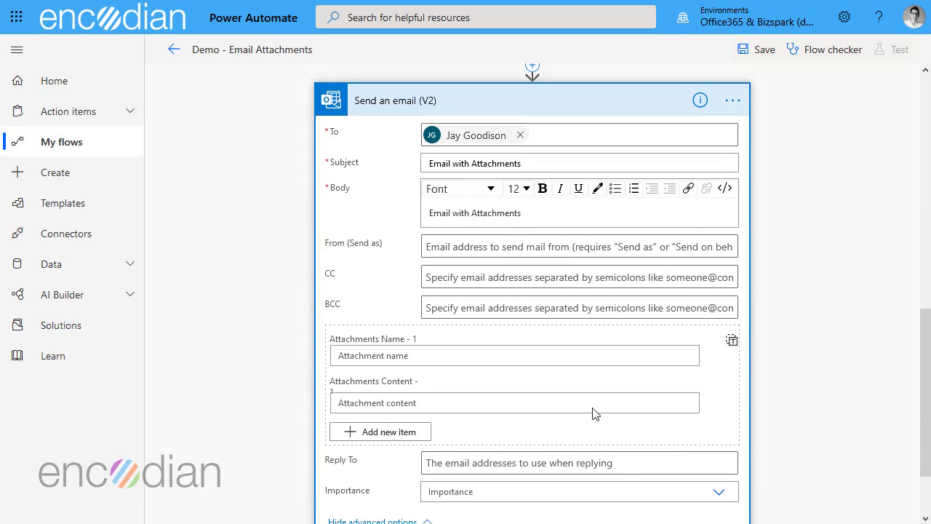
# - Enter placeholder 'd' values, switch Attachments to JSON array mode, and delete the sample object
pyautogui.click(402, 355)
pyautogui.write('d')
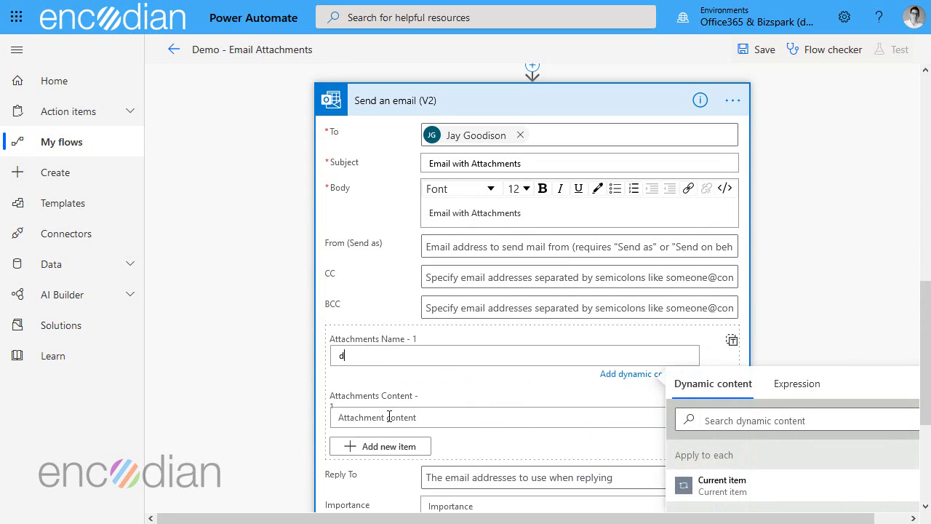
pyautogui.click(389, 417)
pyautogui.write('d')
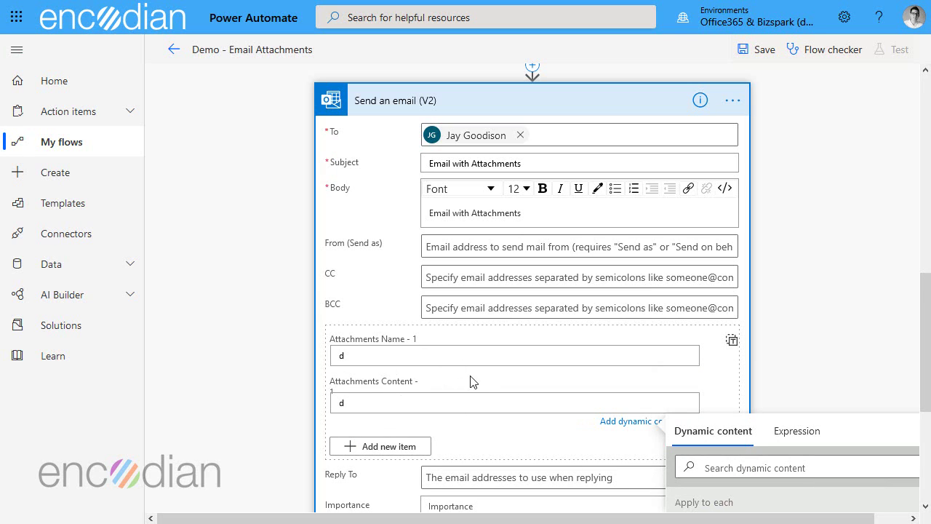
pyautogui.click(731, 343)
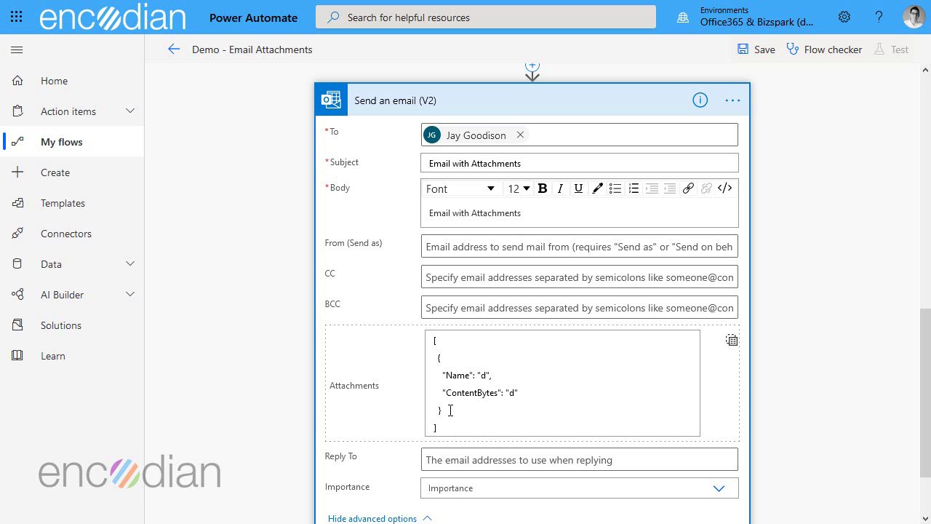
pyautogui.click(450, 410)
pyautogui.moveTo(451, 411); pyautogui.dragTo(414, 342)
pyautogui.press('Delete')
pyautogui.press('Delete')
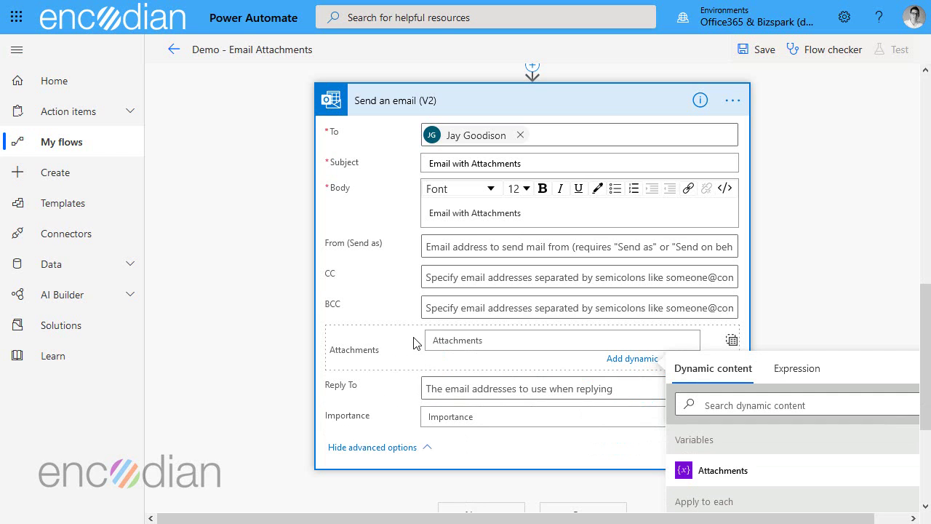
# - Add an Append to array variable action inside the loop targeting the Attachments variable
pyautogui.scroll(10, 536, 378)
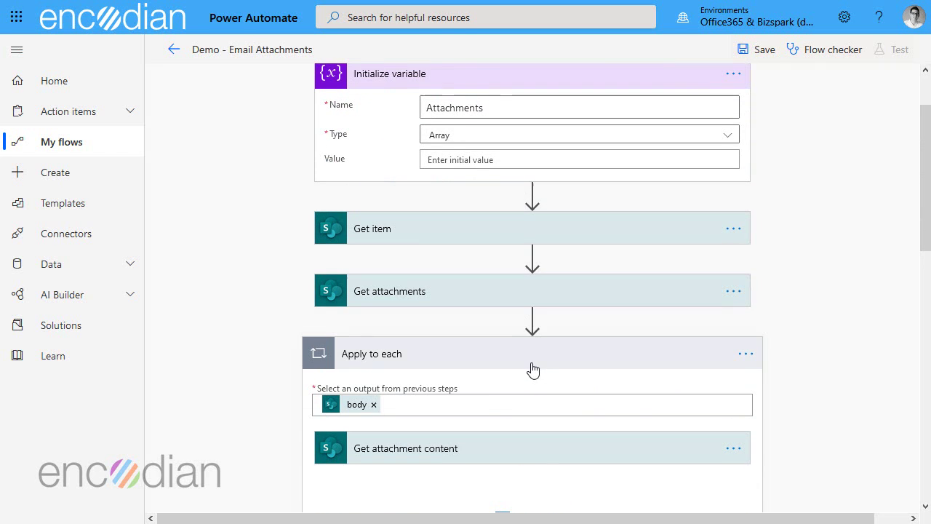
pyautogui.scroll(-2, 532, 372)
pyautogui.click(531, 434)
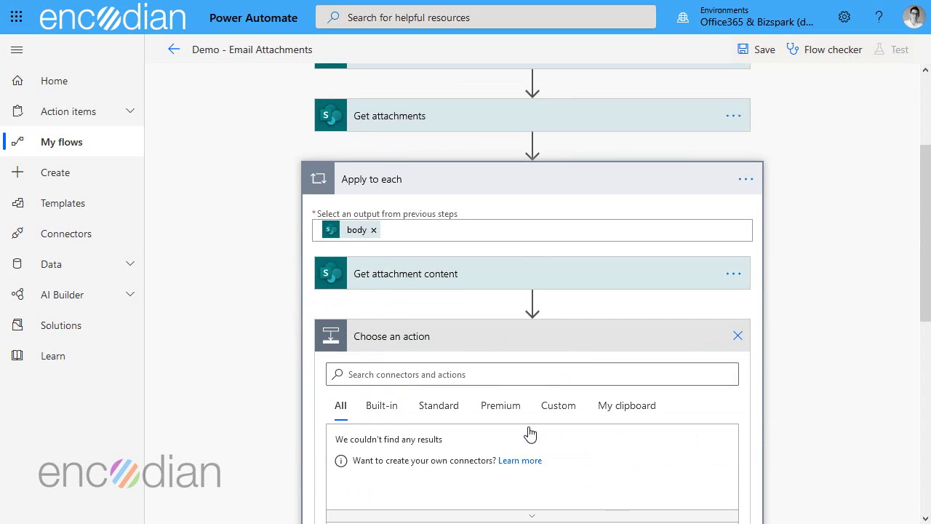
pyautogui.write('append')
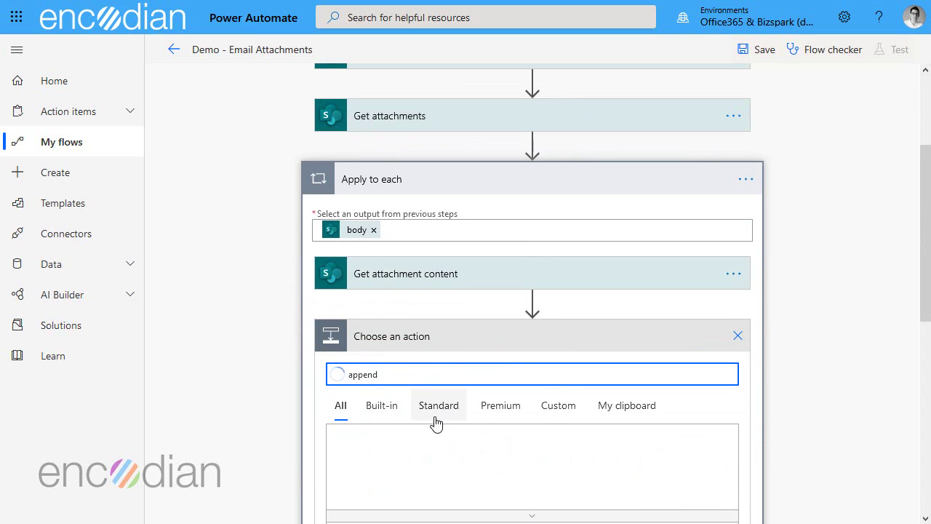
pyautogui.scroll(-3, 526, 463)
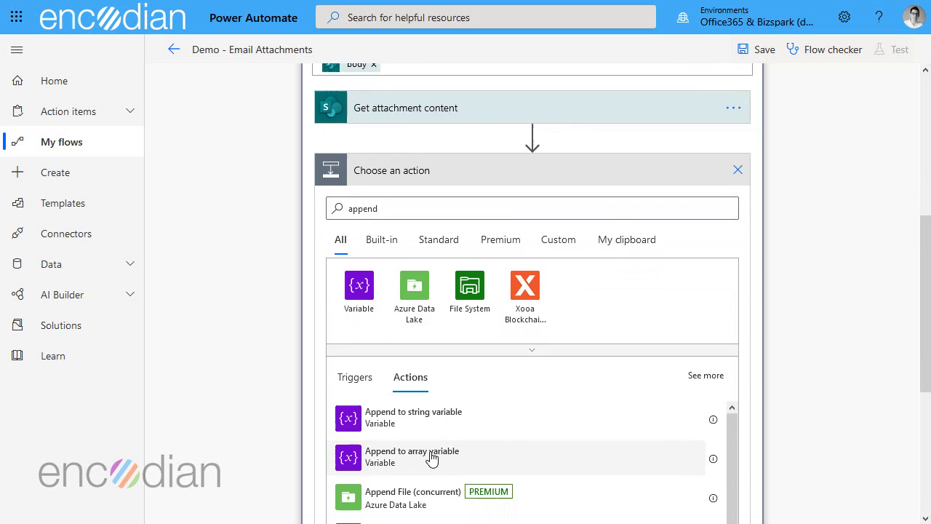
pyautogui.click(432, 456)
pyautogui.click(453, 262)
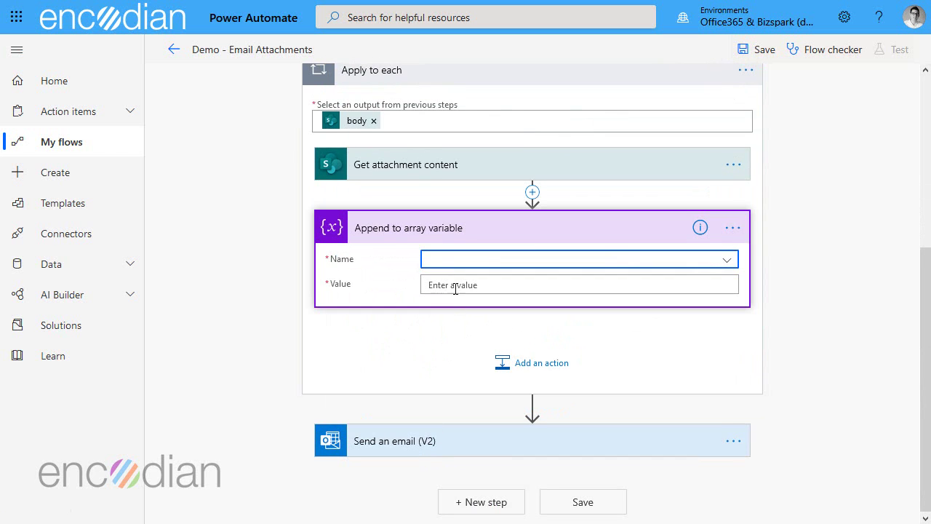
pyautogui.click(451, 312)
# - Paste the Name/ContentBytes object, filling in DisplayName and Attachment Content
pyautogui.click(445, 284)
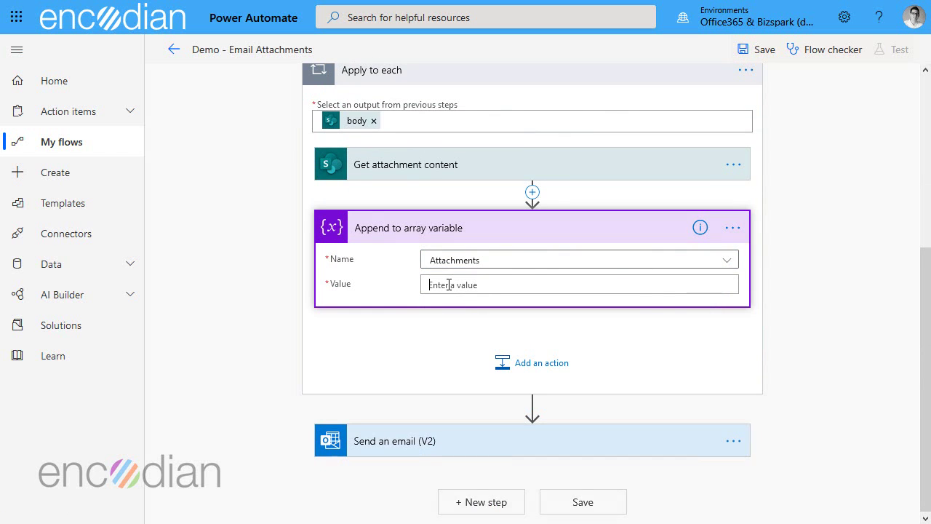
pyautogui.write('{   "Name": "d",   "ContentBytes": "d" }')
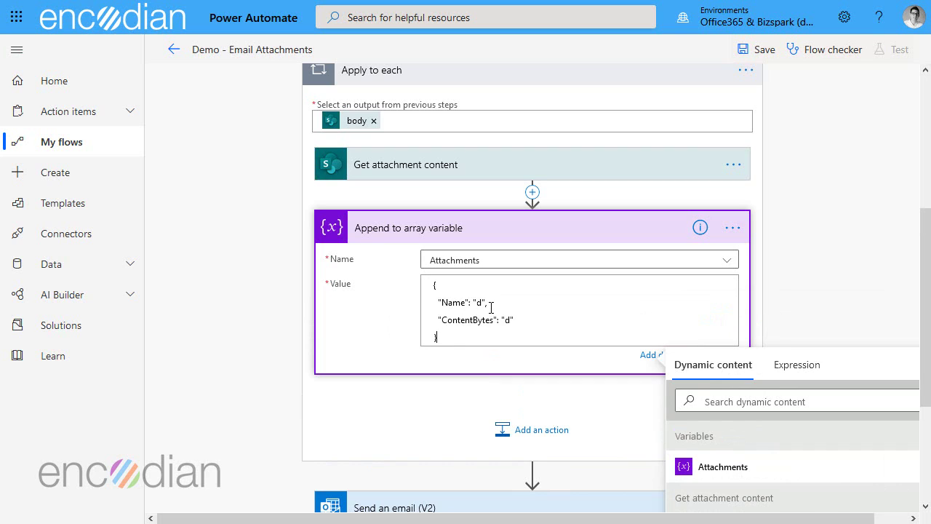
pyautogui.click(495, 300)
pyautogui.scroll(-2, 811, 382)
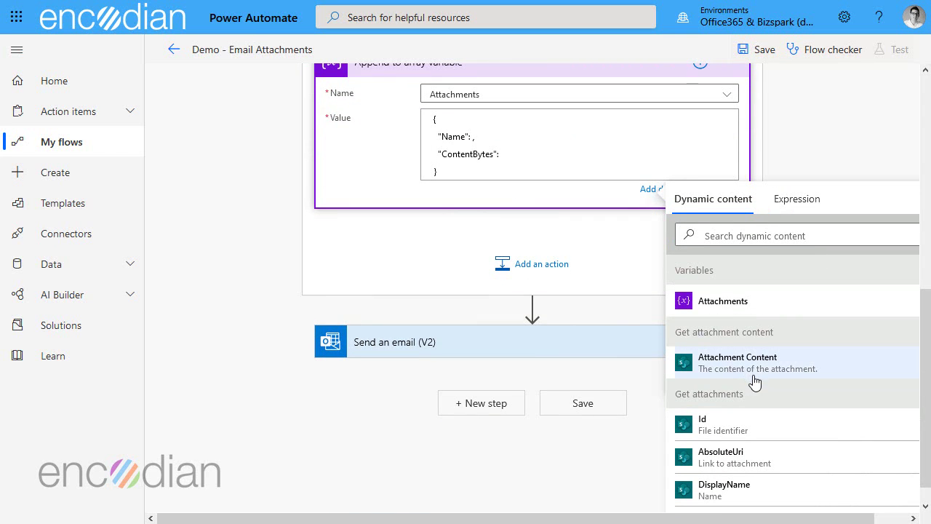
pyautogui.scroll(-1, 750, 378)
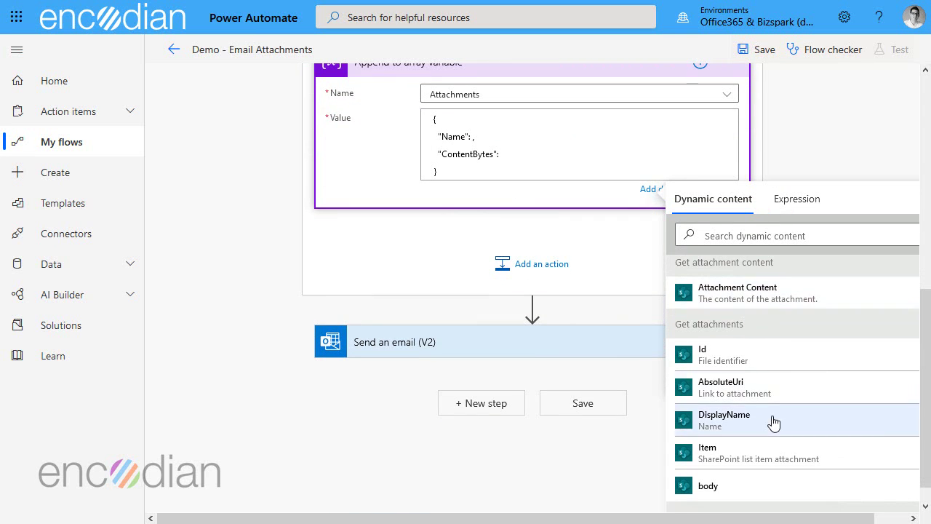
pyautogui.click(727, 425)
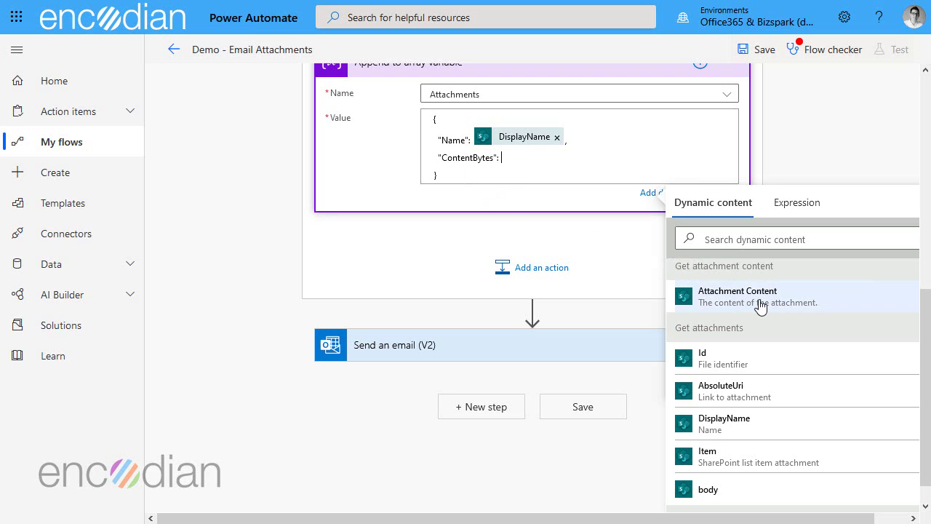
pyautogui.click(807, 306)
# - Use the Attachments variable as the email's attachments and save the flow
pyautogui.click(499, 353)
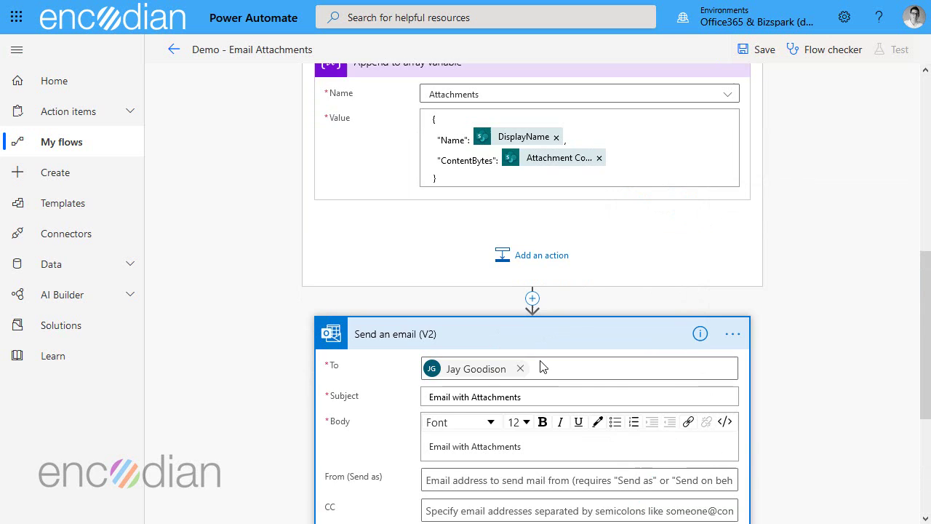
pyautogui.scroll(-3, 553, 367)
pyautogui.click(437, 344)
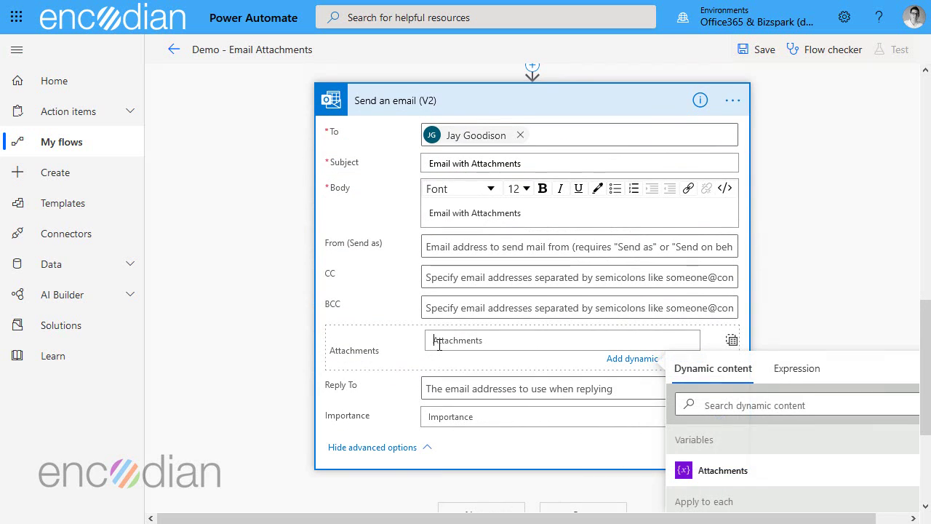
pyautogui.click(735, 470)
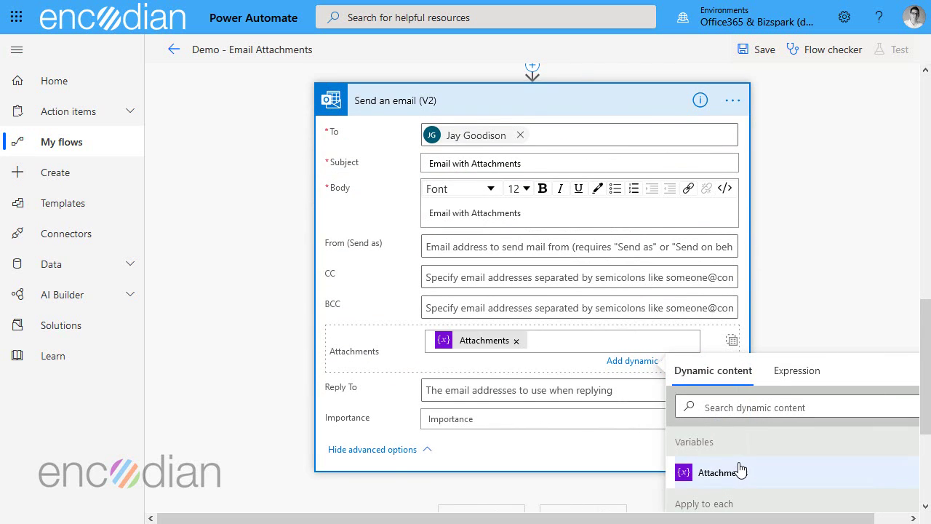
pyautogui.click(795, 240)
pyautogui.scroll(3, 794, 240)
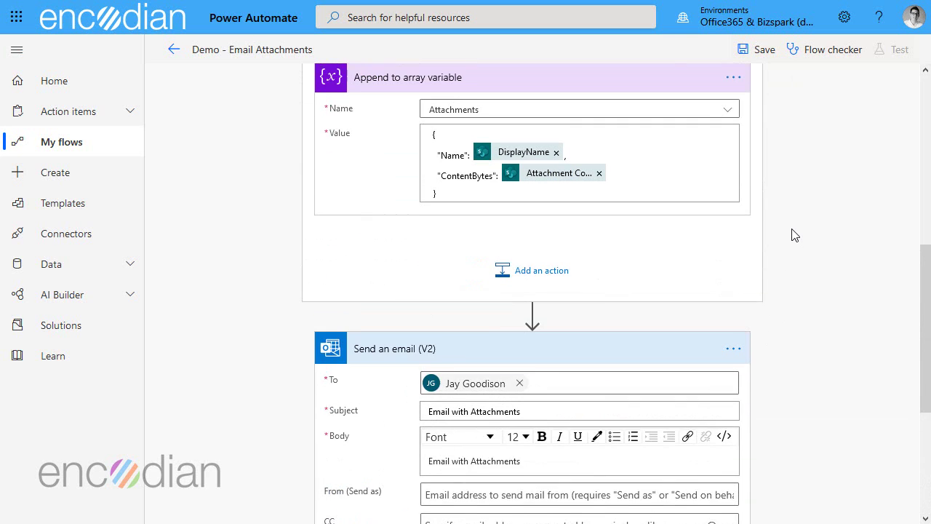
pyautogui.click(755, 51)
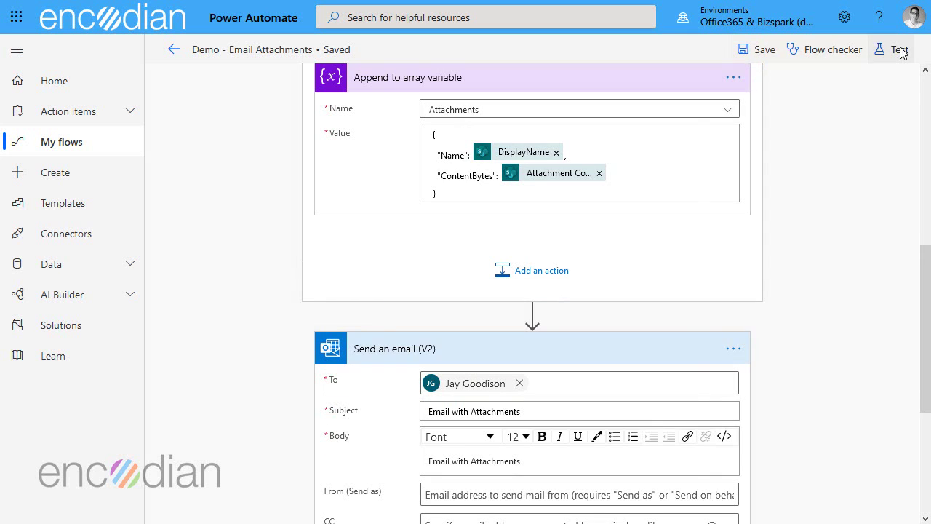
# - Run a manual test of the flow, confirming connections to begin execution
pyautogui.click(899, 49)
pyautogui.click(756, 87)
pyautogui.click(740, 151)
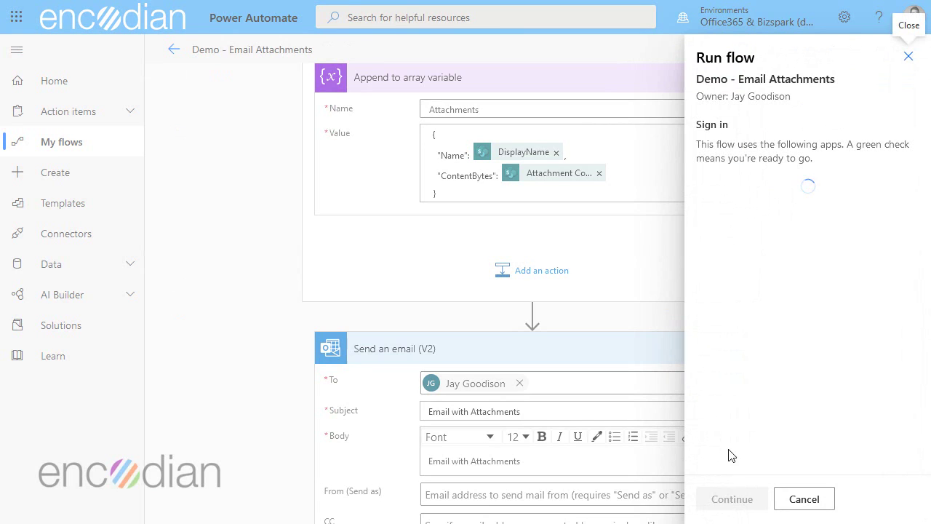
pyautogui.click(722, 504)
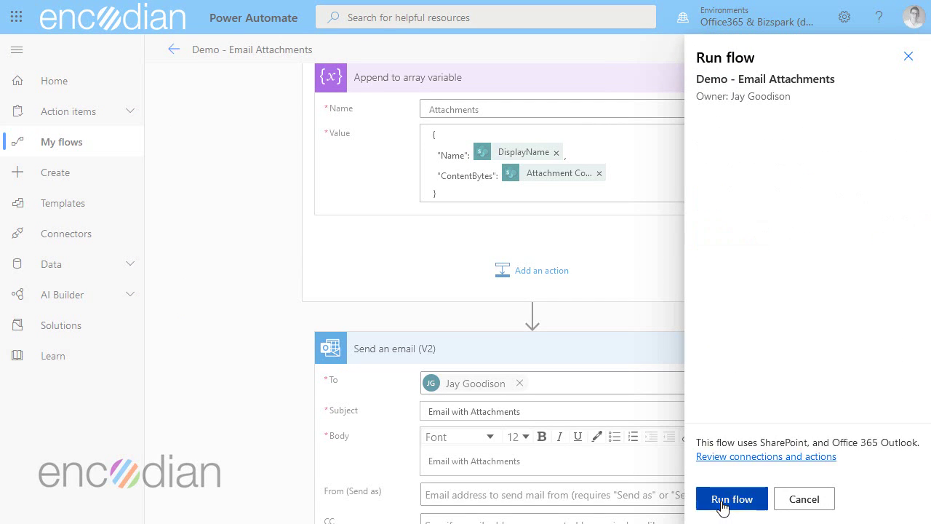
pyautogui.click(723, 502)
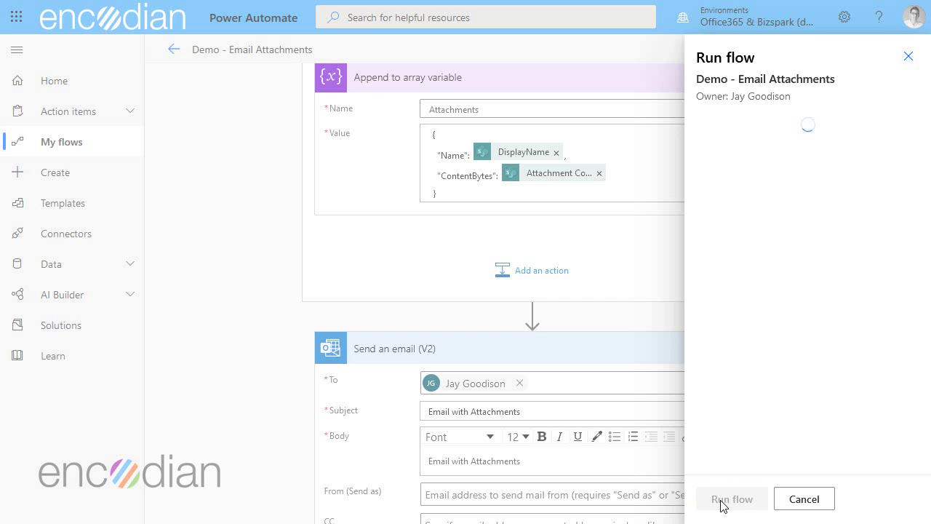
pyautogui.click(740, 502)
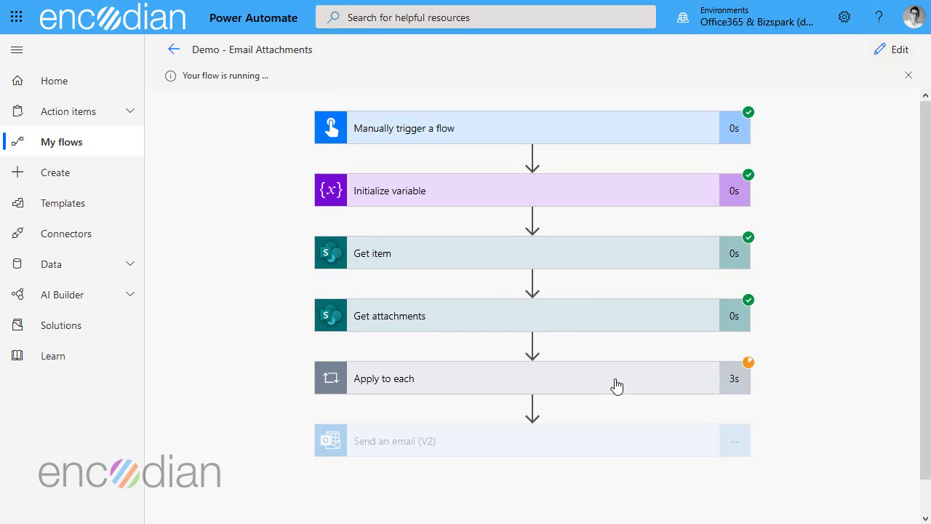
# - Expand the Apply to each run details and check the Get attachment content inputs
pyautogui.scroll(-1, 609, 376)
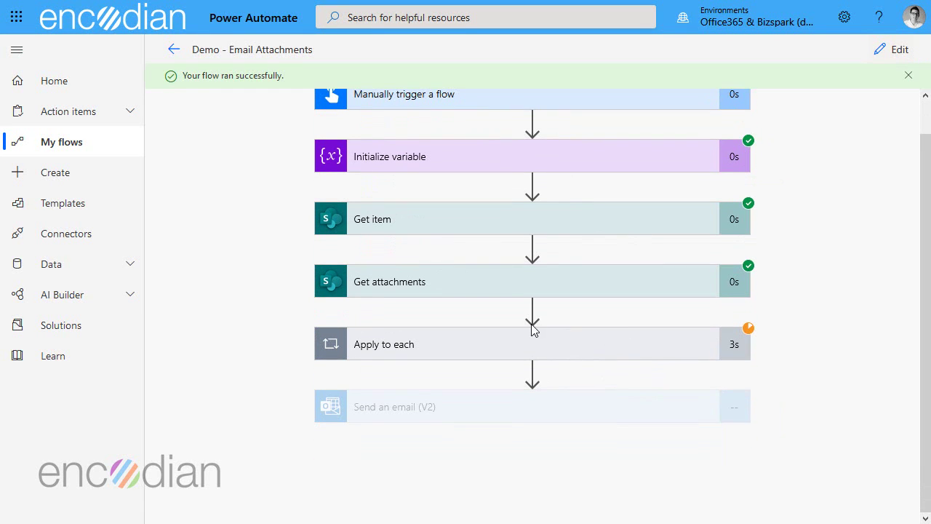
pyautogui.click(497, 353)
pyautogui.scroll(-1, 498, 352)
pyautogui.scroll(-3, 497, 353)
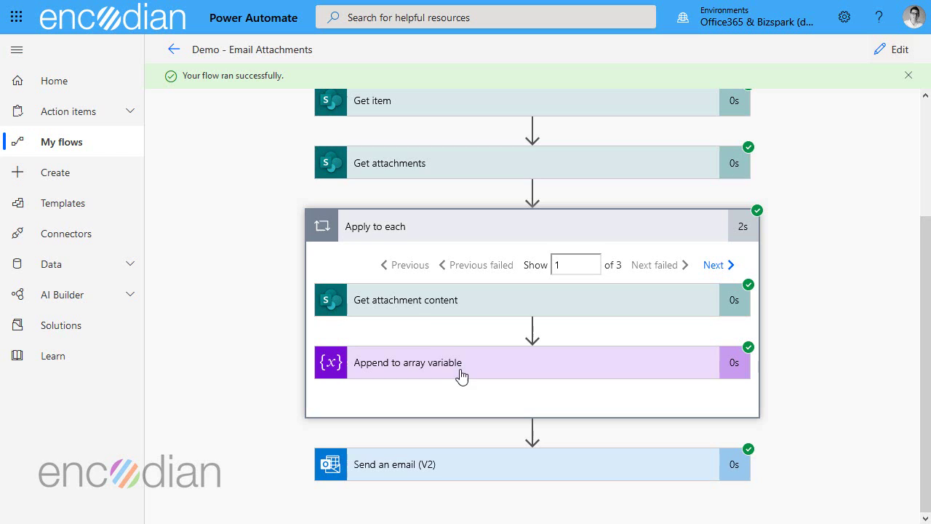
pyautogui.click(428, 307)
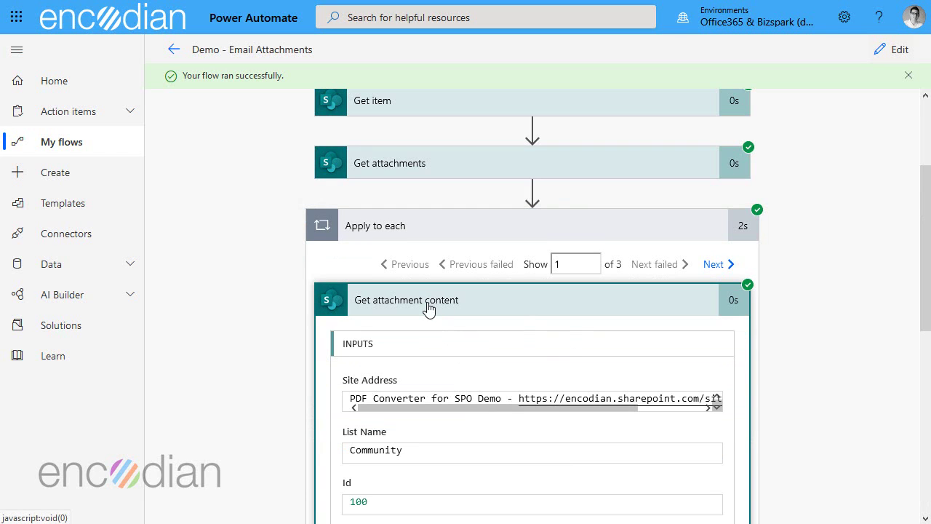
pyautogui.click(428, 306)
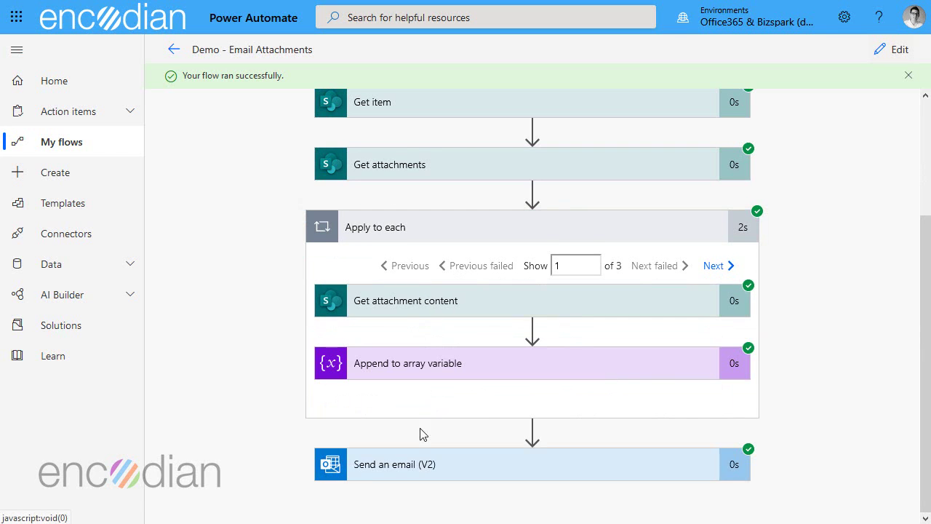
# - Inspect Append to array variable's Value JSON, highlighting the $content and ContentBytes object for Demo Document 1.docx
pyautogui.click(441, 376)
pyautogui.scroll(-2, 476, 386)
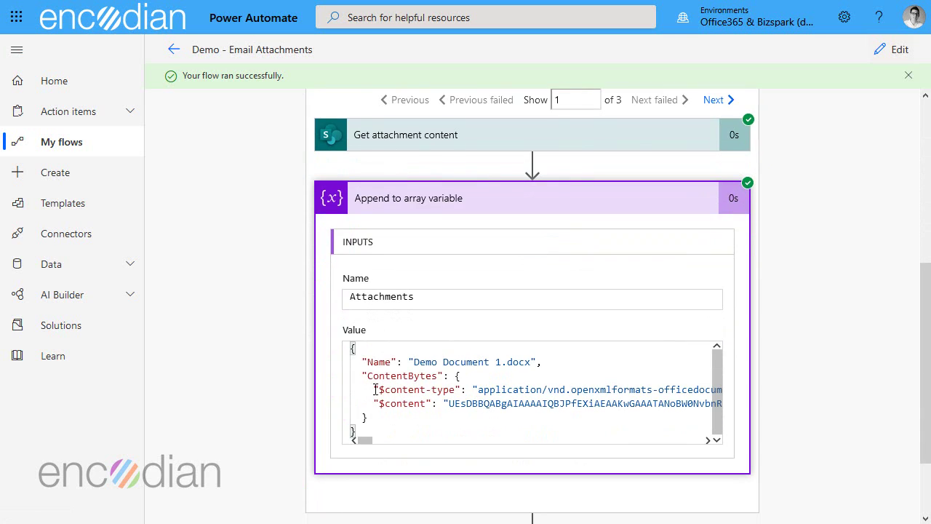
pyautogui.moveTo(374, 390); pyautogui.dragTo(445, 406)
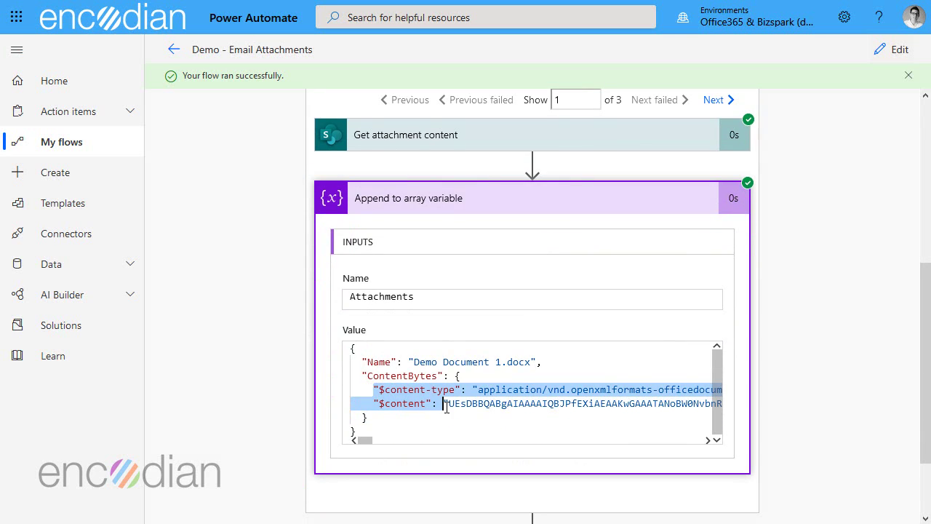
pyautogui.click(484, 403)
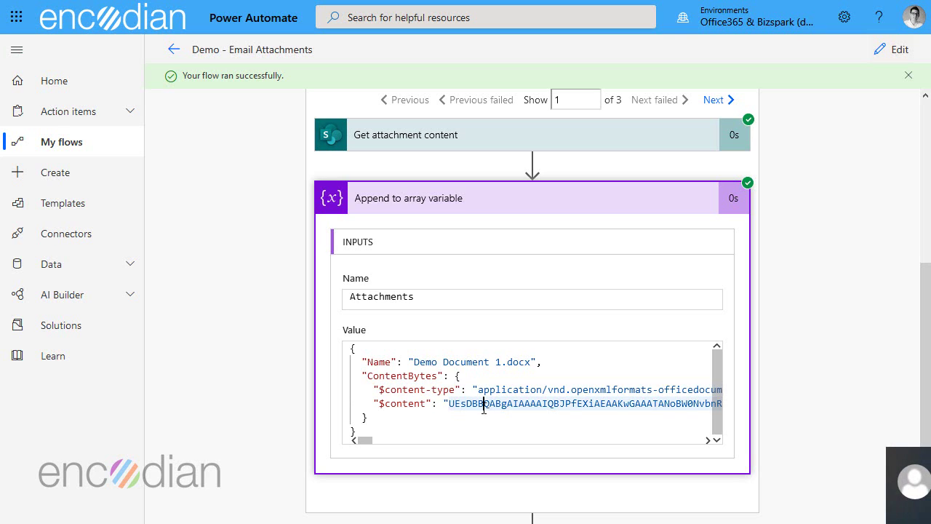
pyautogui.click(434, 405)
pyautogui.moveTo(448, 403); pyautogui.dragTo(600, 404)
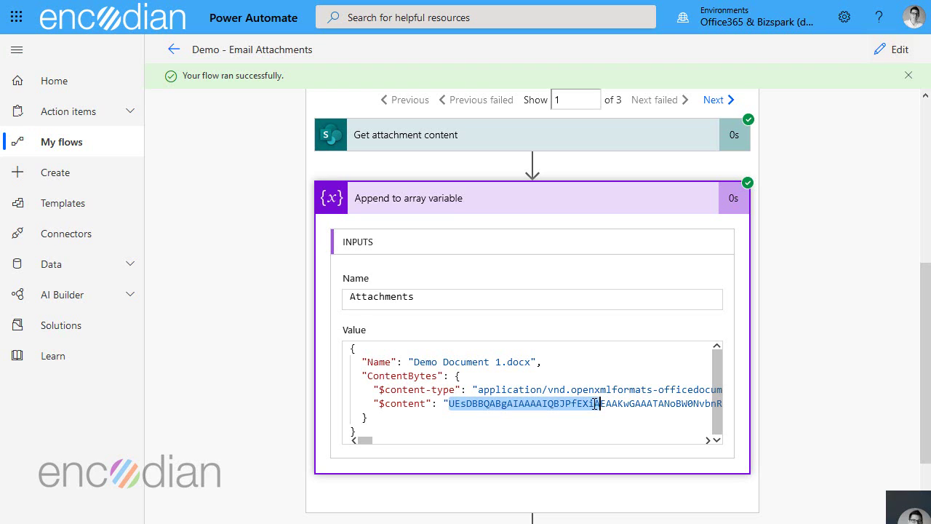
pyautogui.click(432, 403)
pyautogui.moveTo(365, 376); pyautogui.dragTo(382, 414)
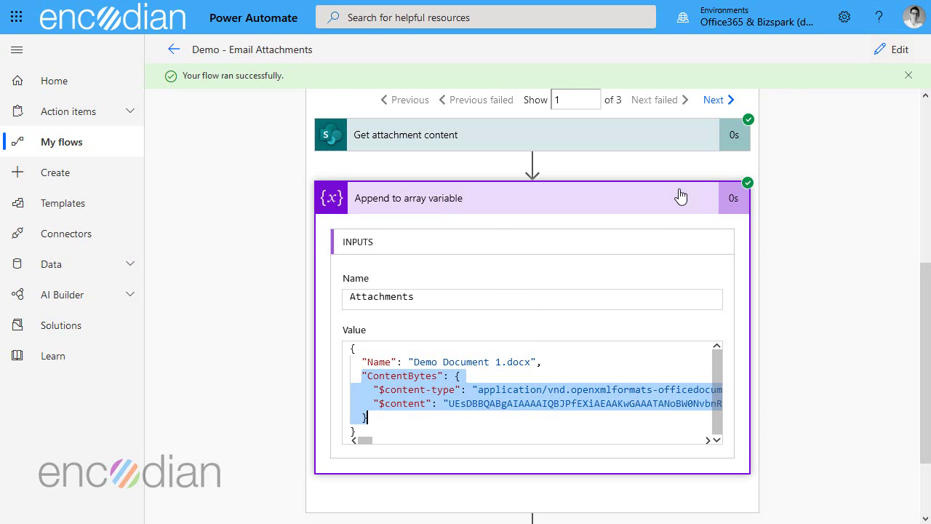
pyautogui.scroll(3, 679, 194)
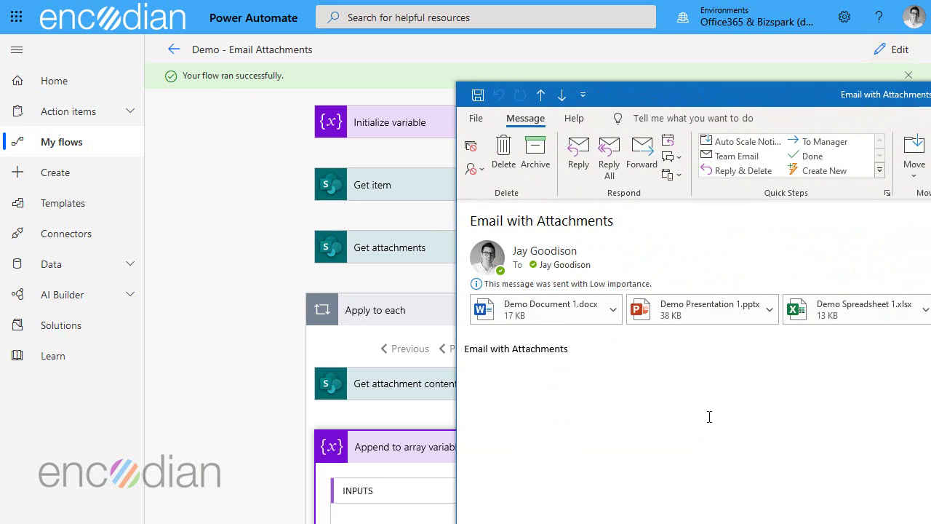
# - Preview the Demo Document 1.docx and Demo Presentation 1.pptx attachments in Outlook
pyautogui.click(562, 325)
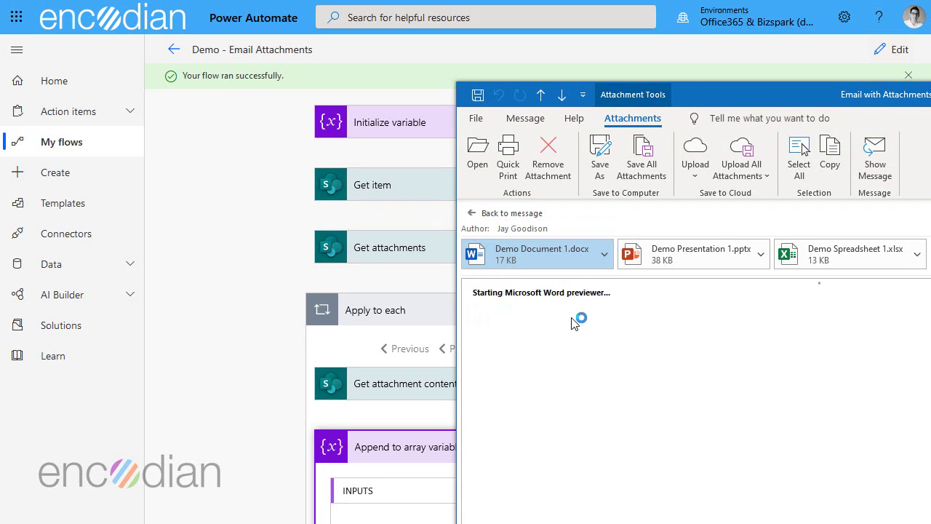
pyautogui.click(681, 252)
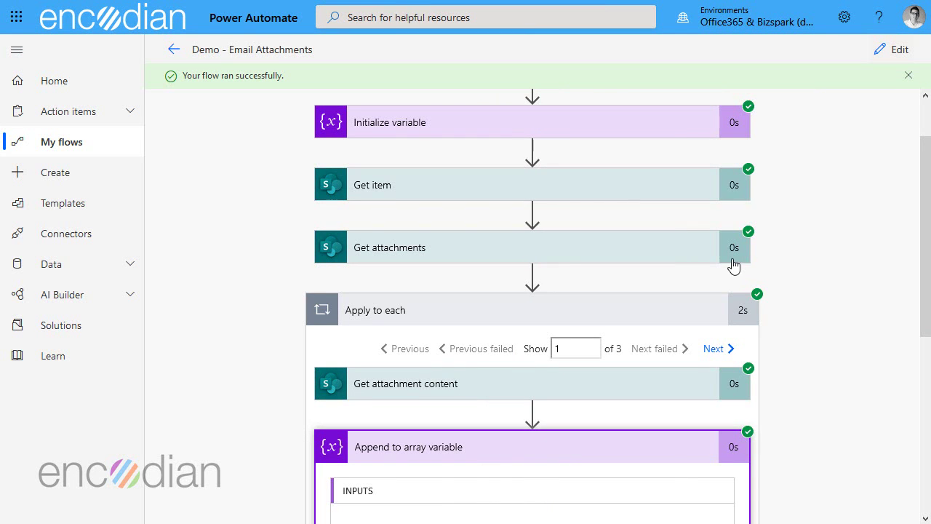
pyautogui.scroll(-3, 505, 359)
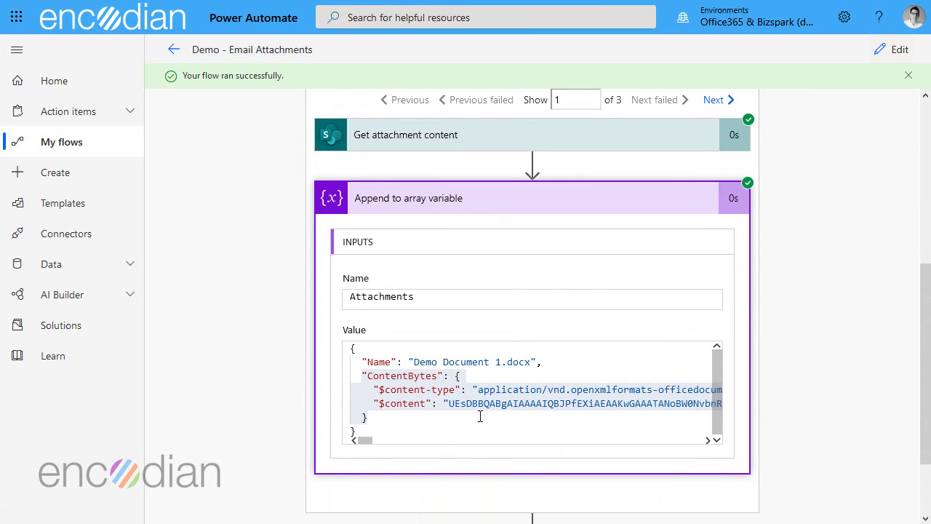
# - Re-highlight the ContentBytes object in the run view and put the flow into editing mode
pyautogui.click(375, 394)
pyautogui.moveTo(361, 373); pyautogui.dragTo(379, 416)
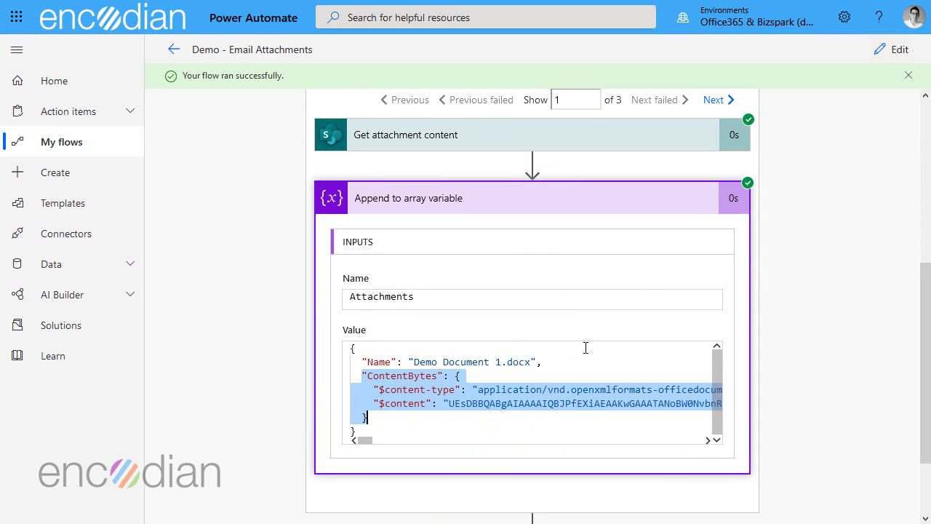
pyautogui.click(888, 56)
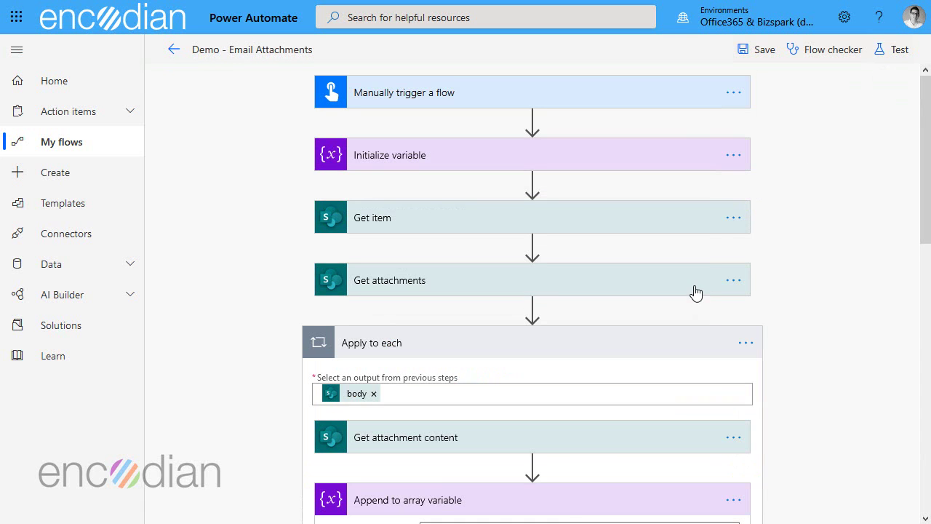
# - Insert an Encodian Convert HTML to PDF action between Apply to each and Send an email
pyautogui.scroll(-2, 691, 273)
pyautogui.scroll(-3, 572, 369)
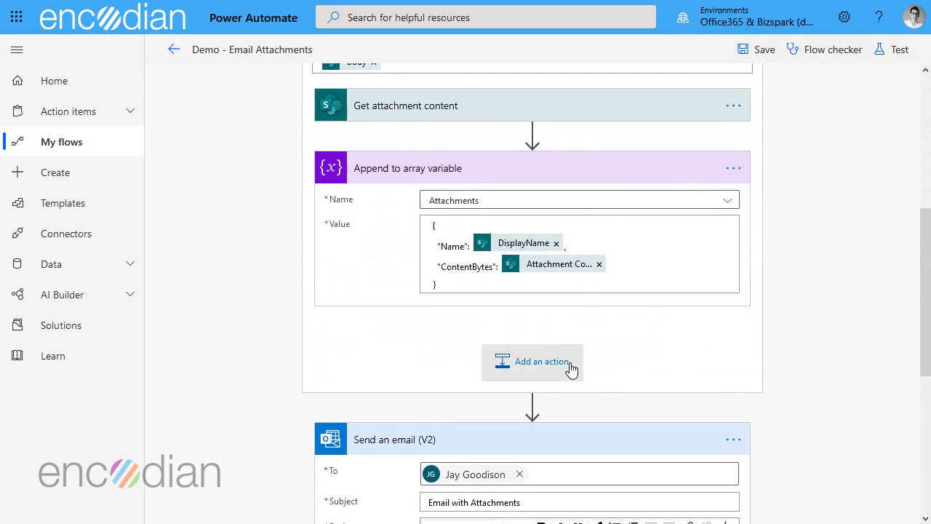
pyautogui.click(532, 405)
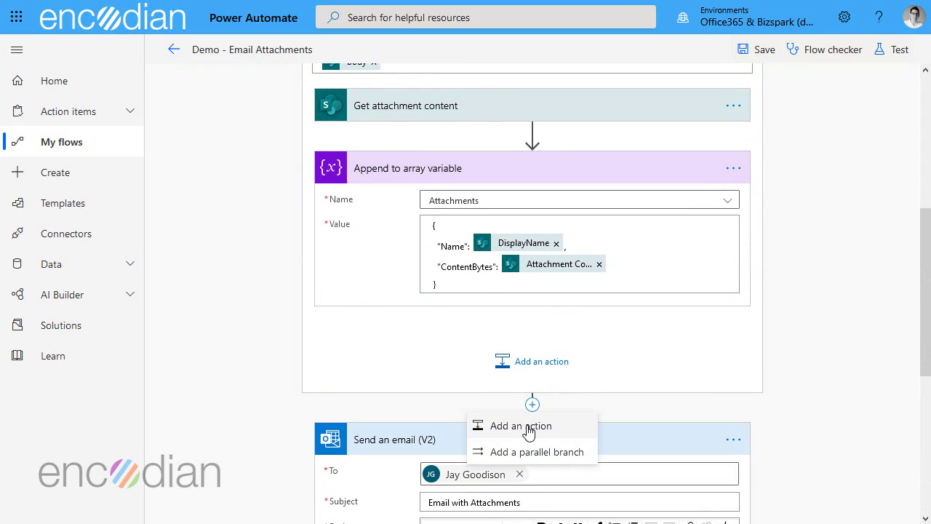
pyautogui.click(529, 432)
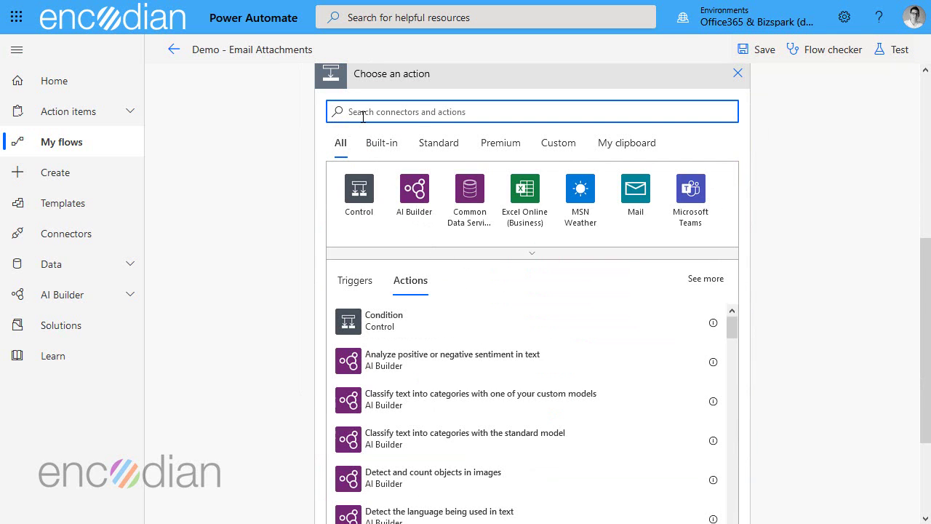
pyautogui.write('html to pdf')
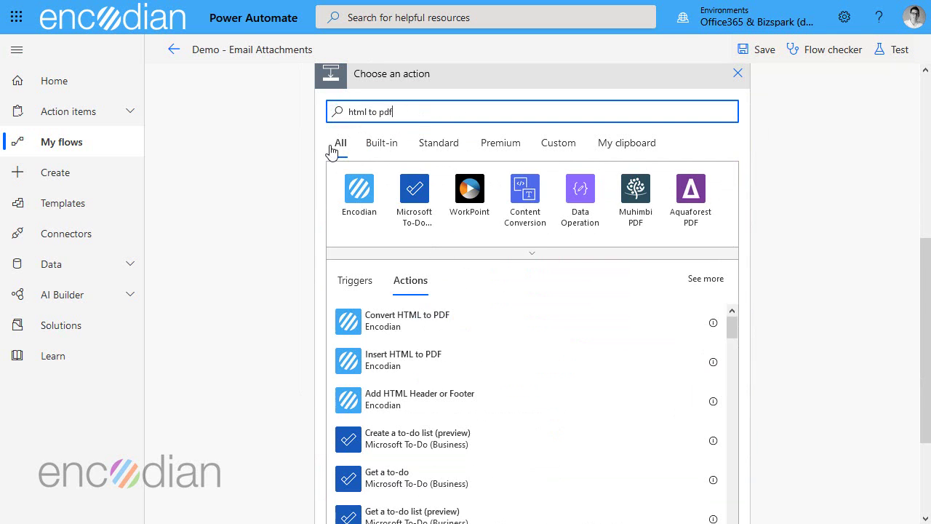
pyautogui.click(405, 326)
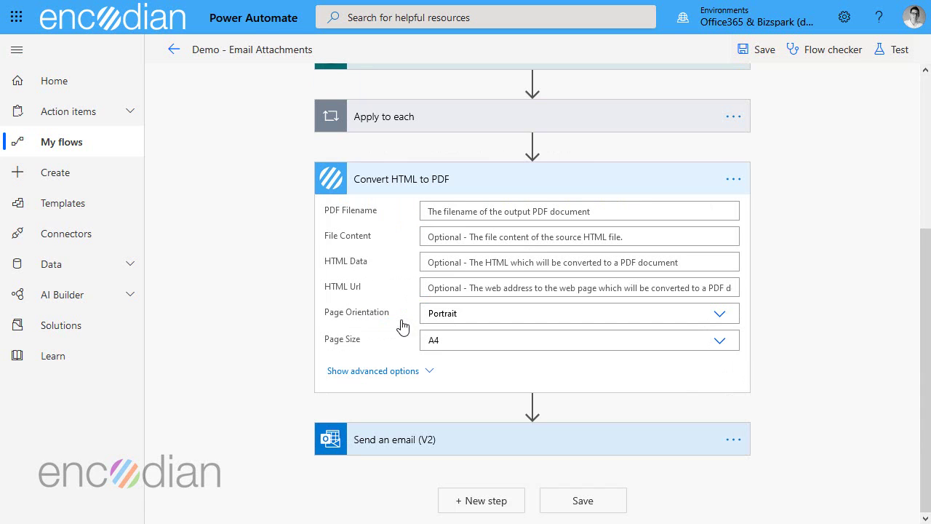
# - Set the Filename to HTML.pdf and the HTML Data to <p>Hello World</p>
pyautogui.click(461, 213)
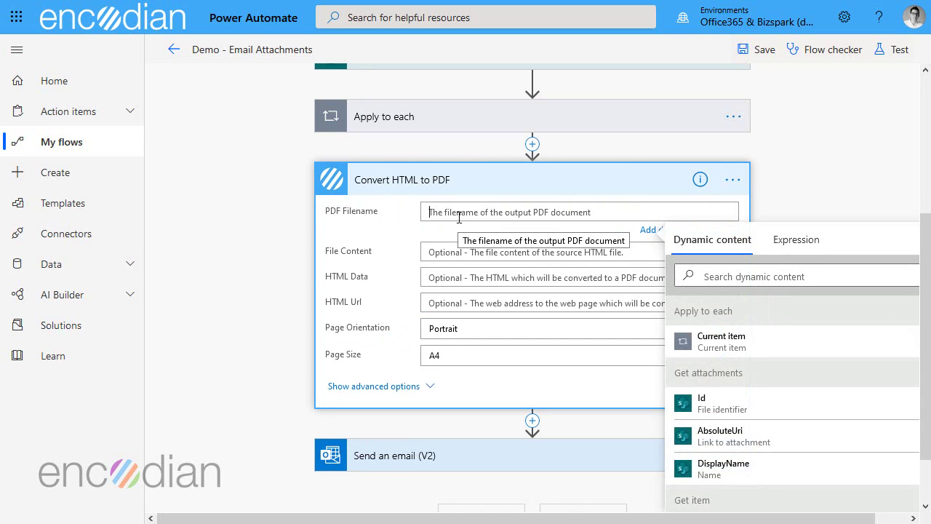
pyautogui.write('HTML.pdf')
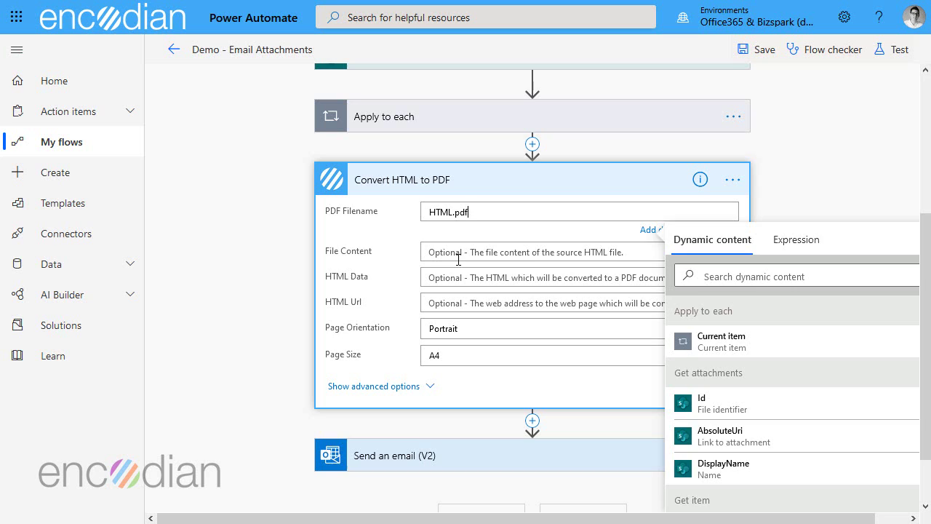
pyautogui.write('<p>Hello World</p')
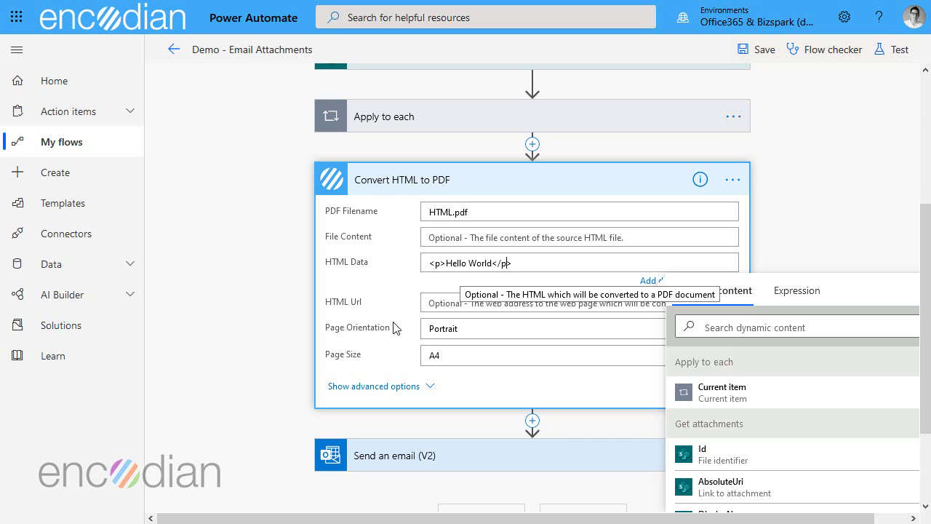
pyautogui.write('>')
pyautogui.click(365, 286)
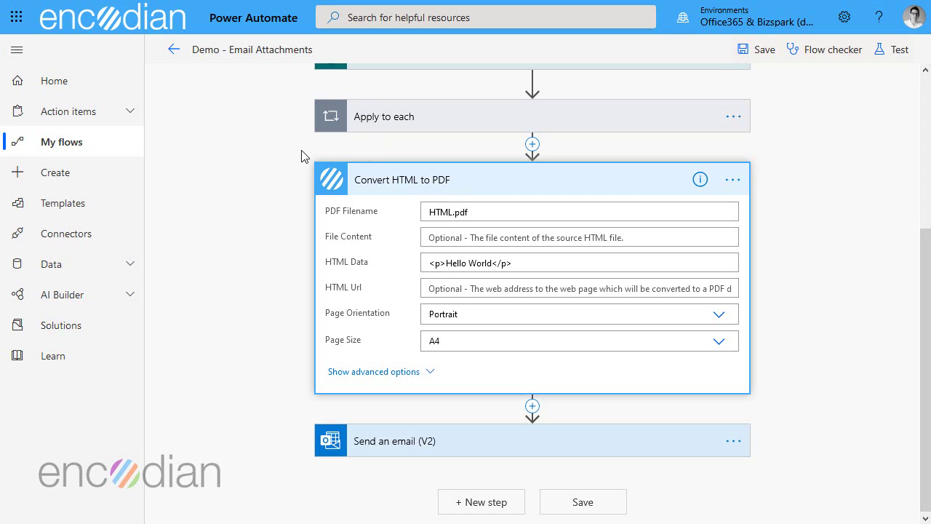
# - Copy the Append to array variable step from inside the Apply to each loop
pyautogui.scroll(3, 451, 312)
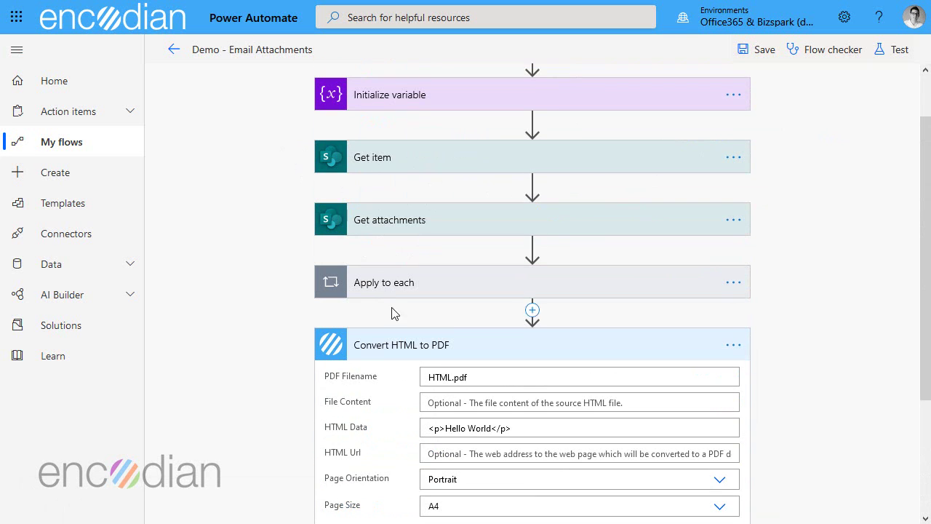
pyautogui.click(398, 291)
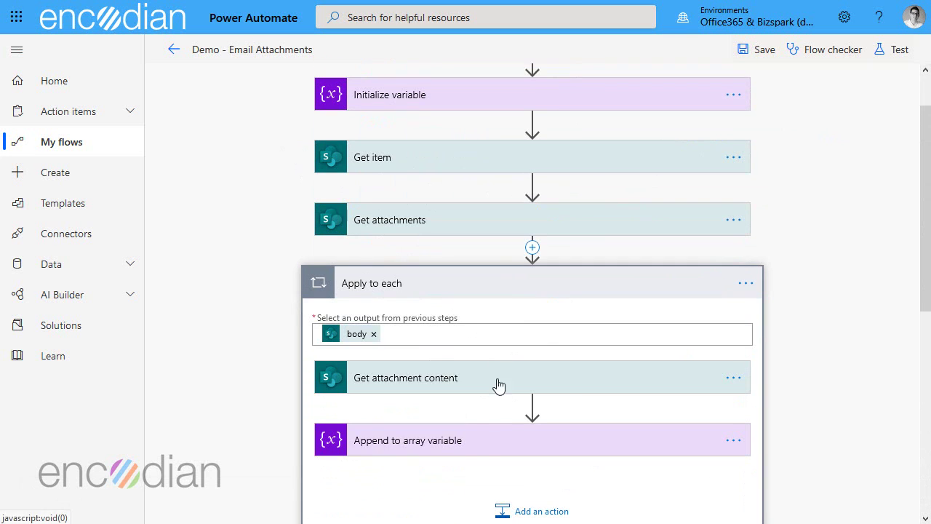
pyautogui.click(735, 441)
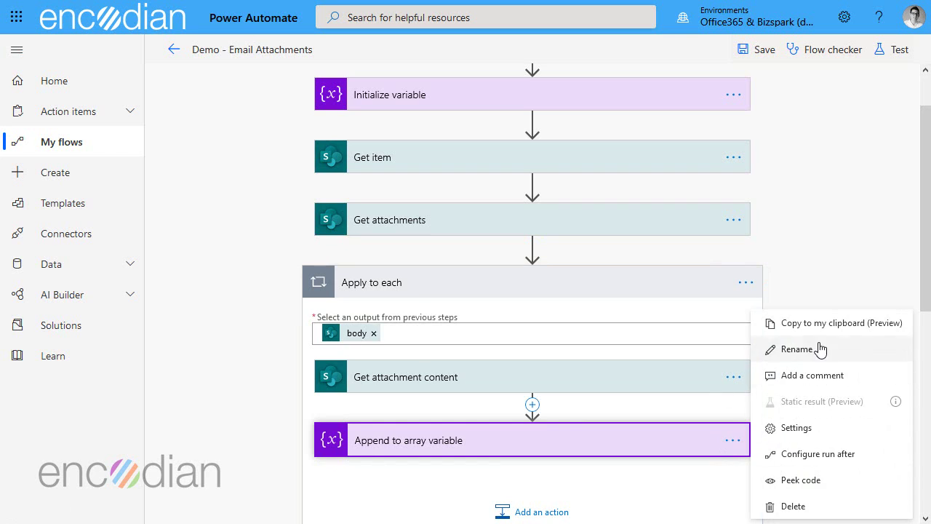
pyautogui.click(835, 324)
# - Paste the copied step from My clipboard right after Convert HTML to PDF
pyautogui.scroll(-5, 582, 385)
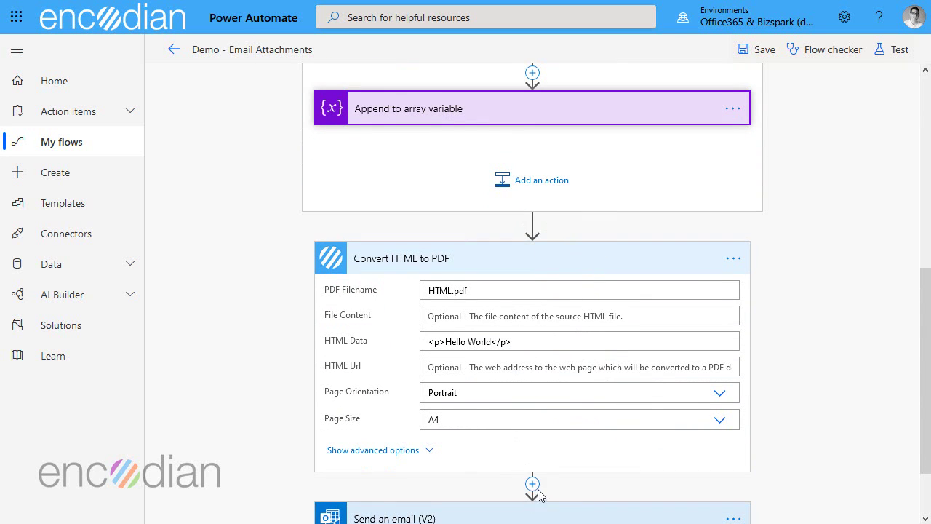
pyautogui.scroll(-1, 538, 487)
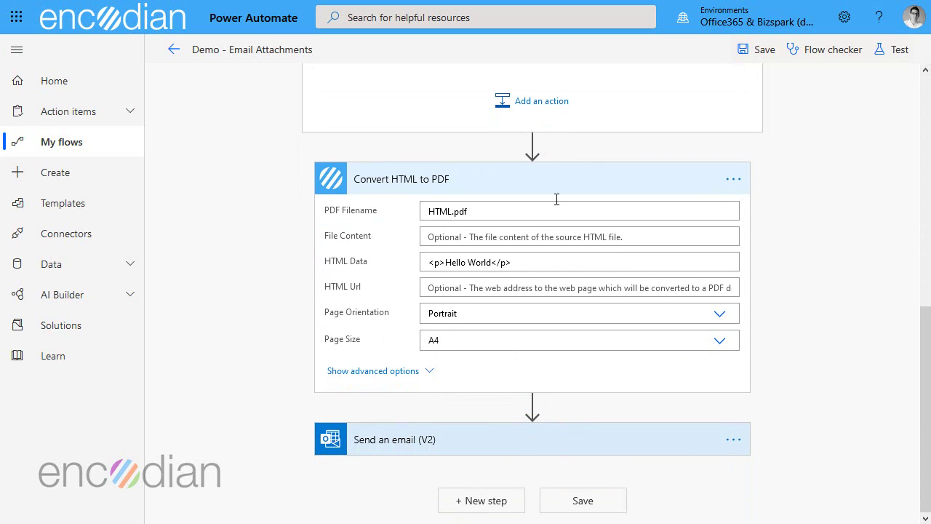
pyautogui.click(533, 405)
pyautogui.click(525, 435)
pyautogui.click(647, 116)
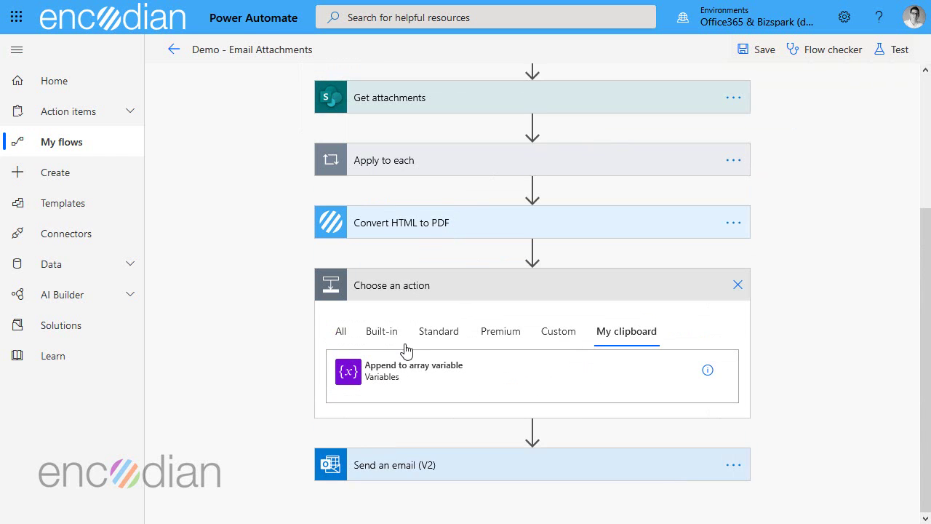
pyautogui.click(411, 374)
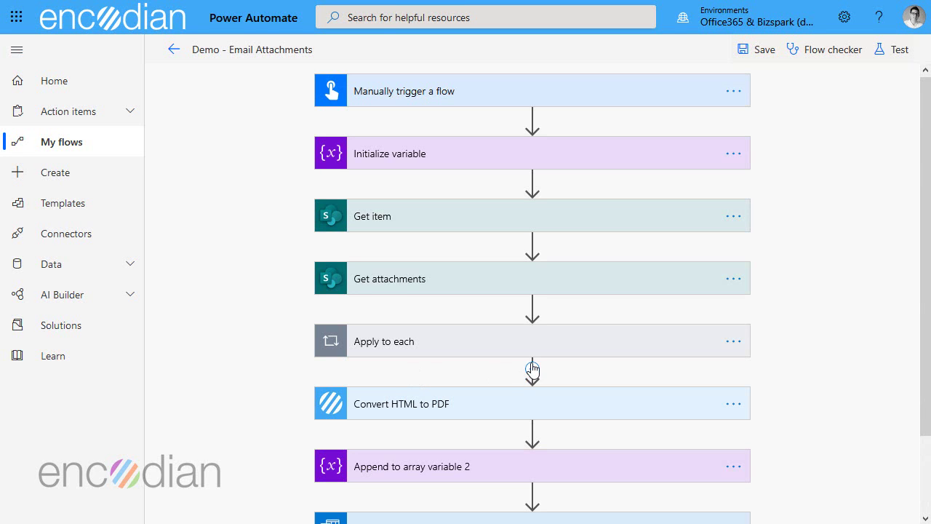
# - Clear the DisplayName and Attachment Content values from Append to array variable 2
pyautogui.scroll(-2, 476, 393)
pyautogui.click(459, 388)
pyautogui.scroll(-2, 509, 364)
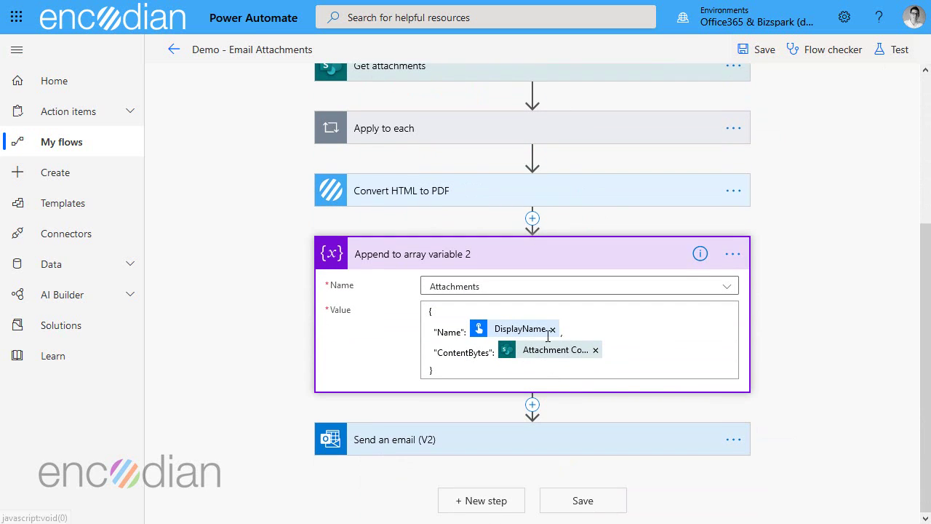
pyautogui.click(552, 329)
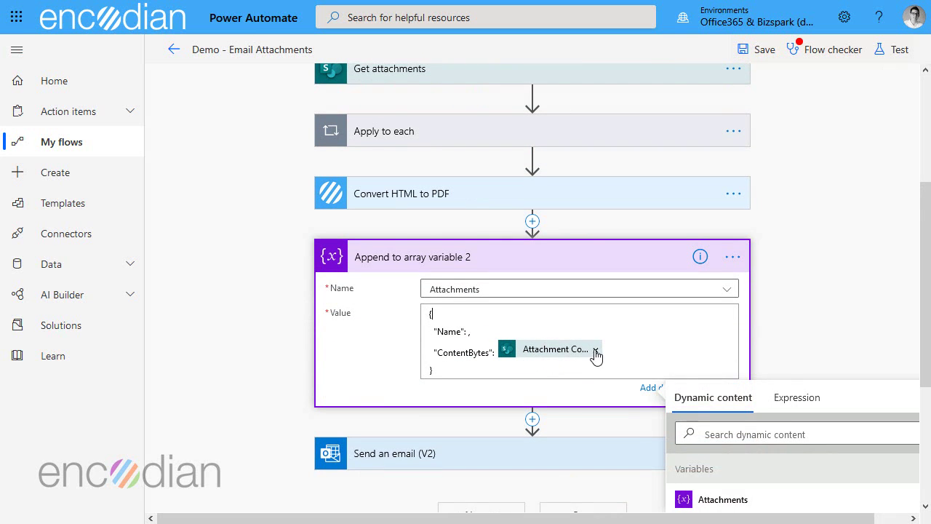
pyautogui.click(596, 351)
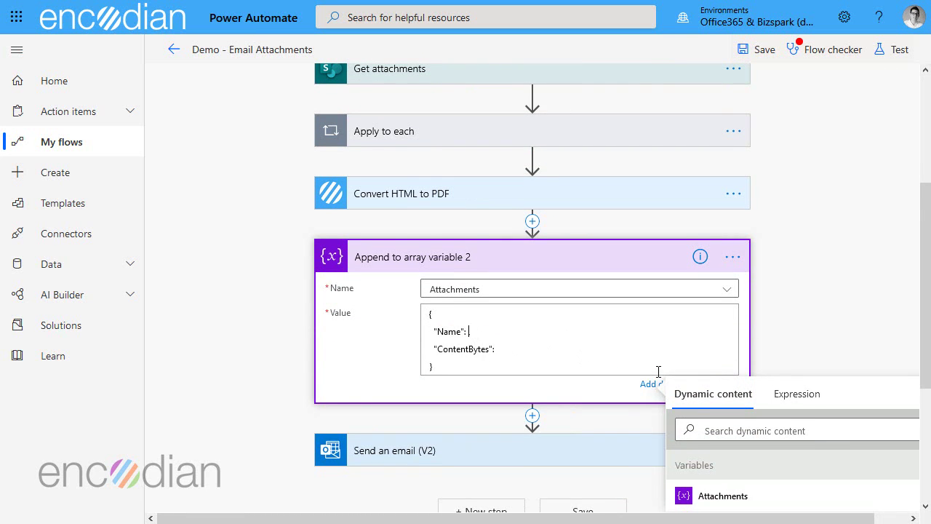
# - Set Name to the PDF's Filename and ContentBytes to its File Content
pyautogui.click(801, 402)
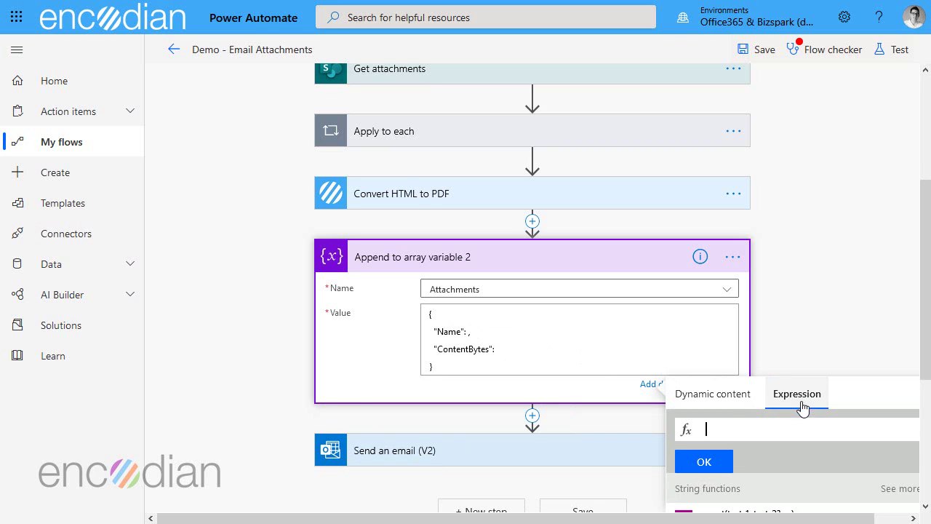
pyautogui.click(722, 400)
pyautogui.scroll(-3, 779, 401)
pyautogui.click(699, 340)
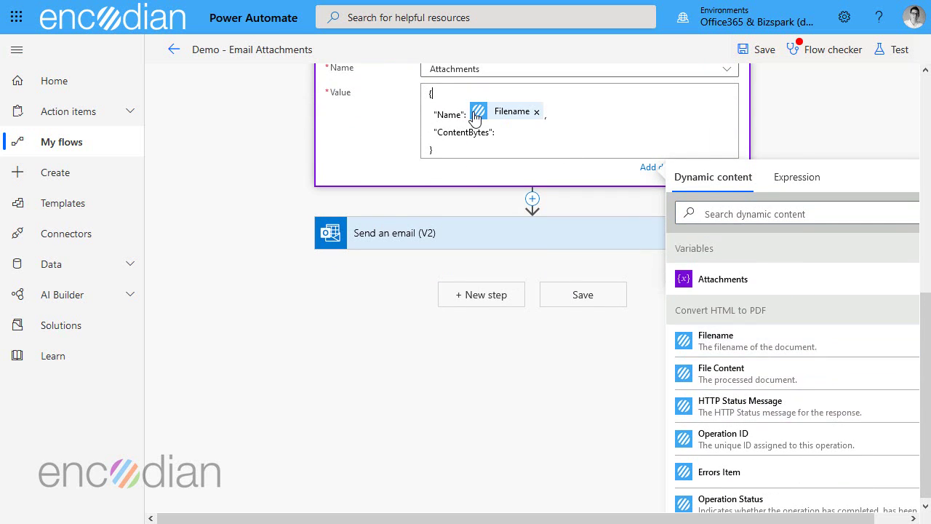
pyautogui.click(797, 379)
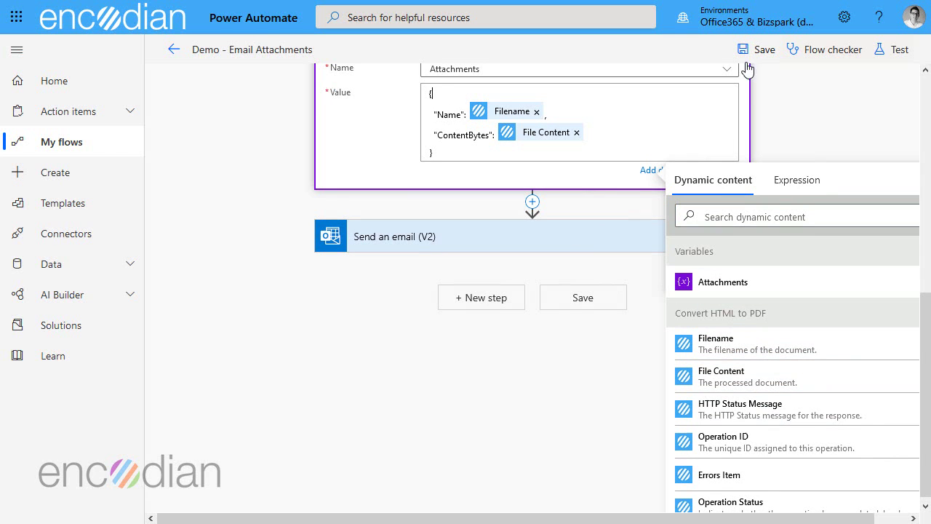
pyautogui.scroll(4, 474, 305)
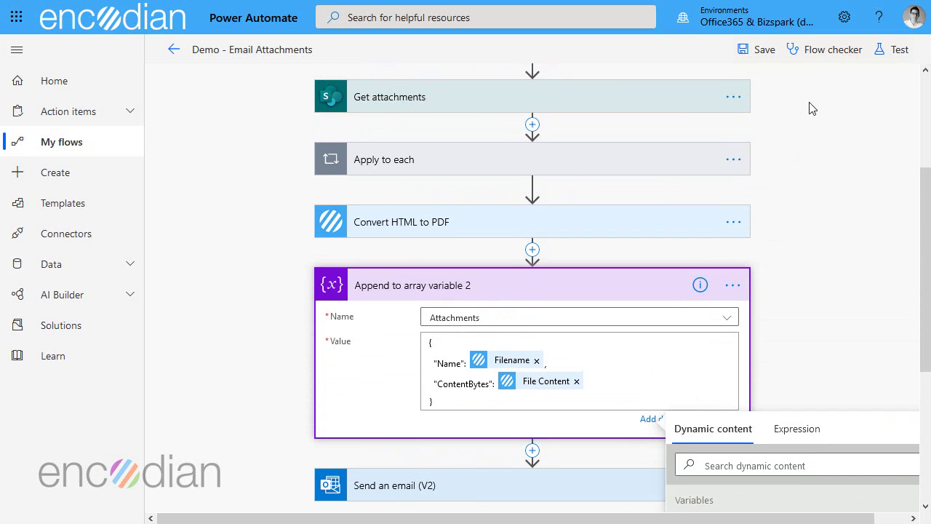
# - Test the flow with the earlier successful run's data, then save it after the connection error
pyautogui.click(883, 53)
pyautogui.click(749, 111)
pyautogui.click(752, 154)
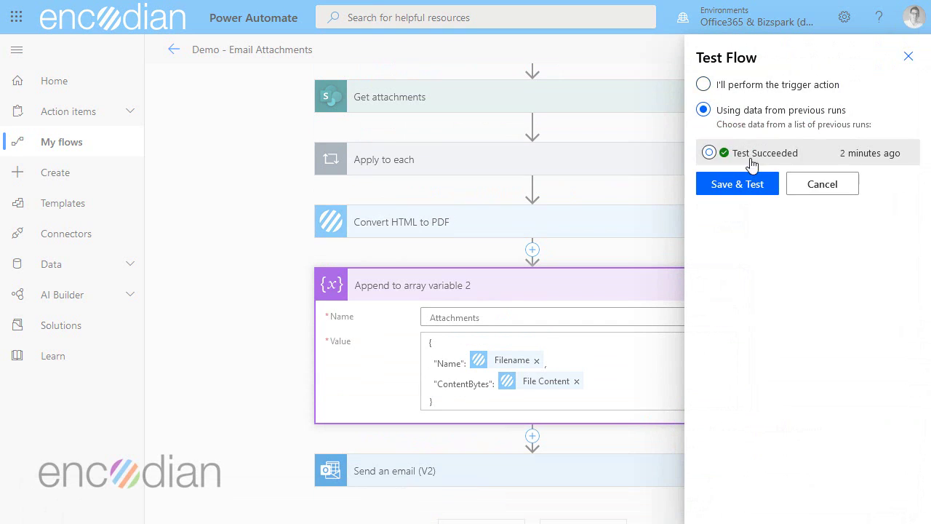
pyautogui.click(751, 189)
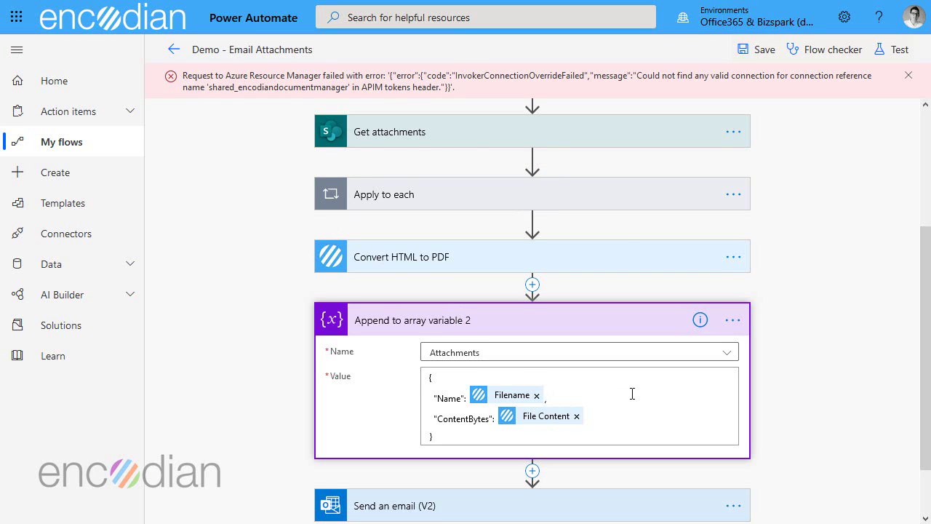
pyautogui.scroll(-1, 630, 391)
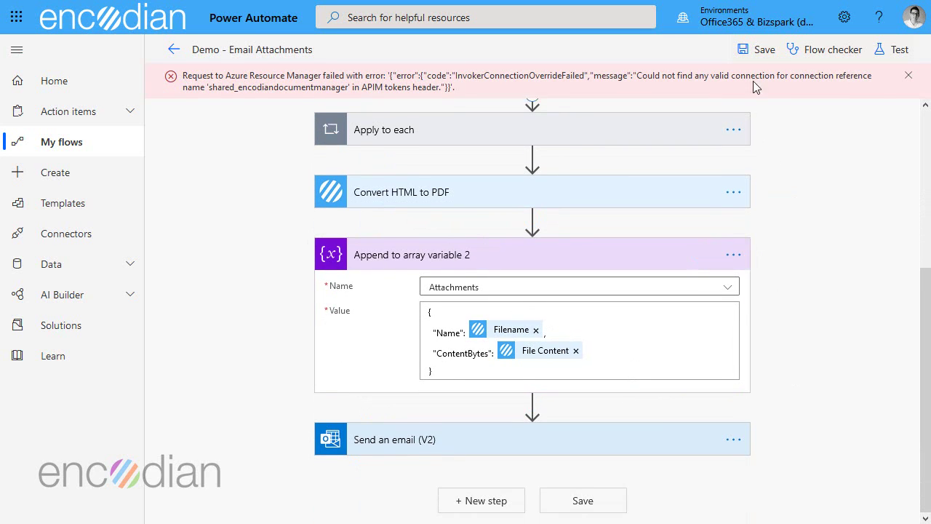
pyautogui.click(756, 52)
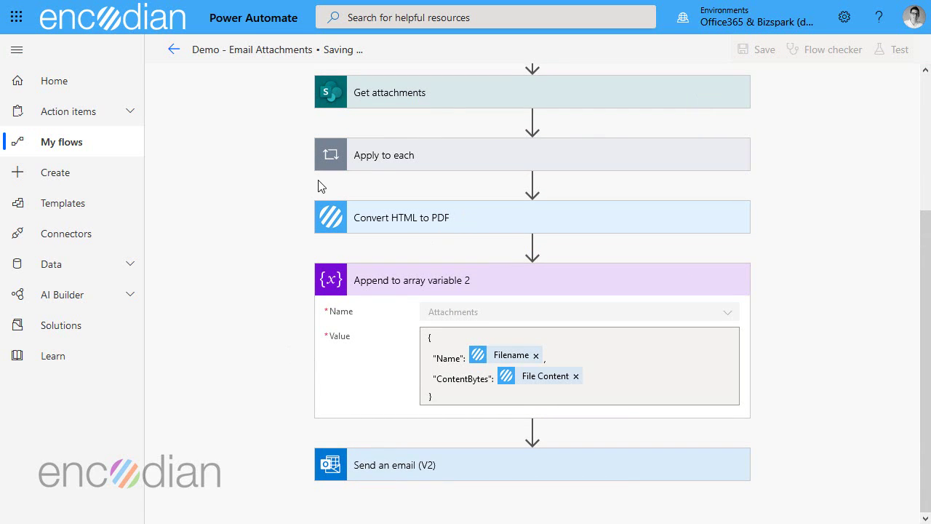
# - Save a copy of the flow named Demo - Email Attachments #3
pyautogui.click(173, 54)
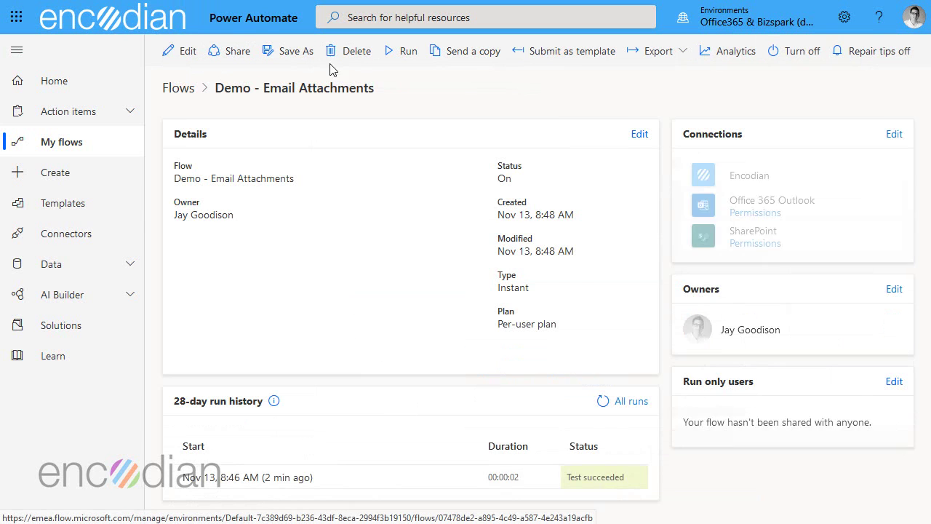
pyautogui.click(305, 56)
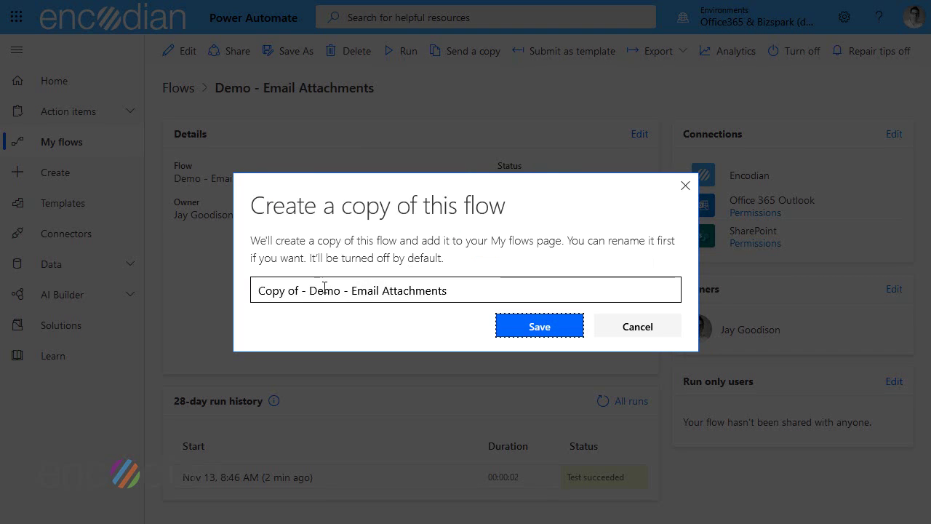
pyautogui.moveTo(309, 290); pyautogui.dragTo(111, 283)
pyautogui.press('BackSpace')
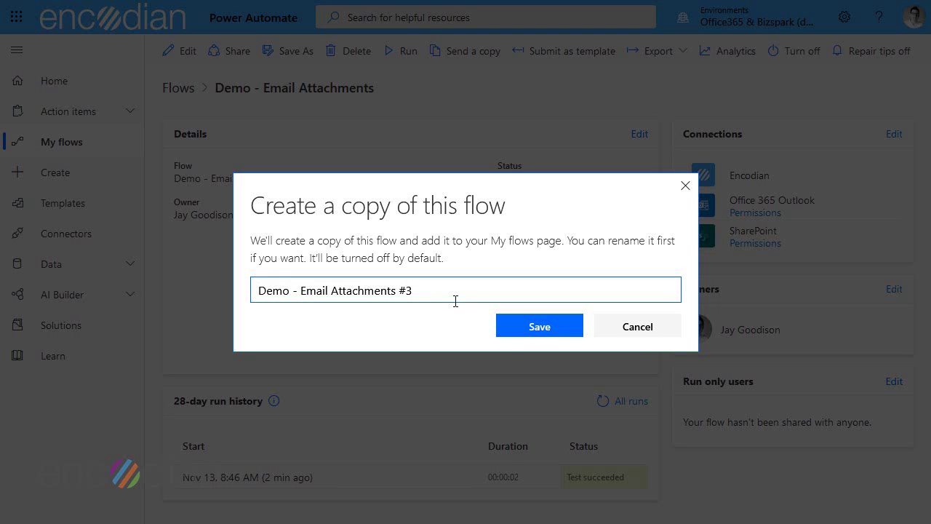
pyautogui.click(511, 327)
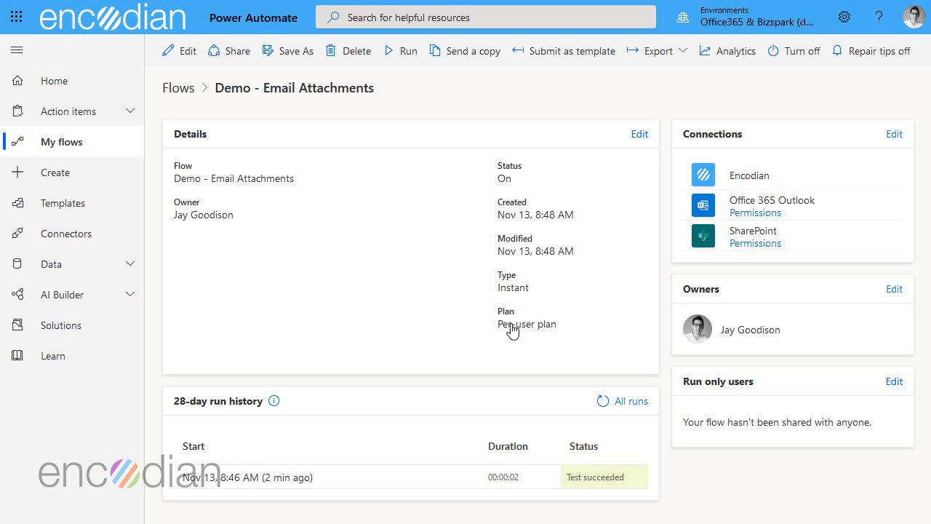
# - Delete the original flow, turn on the #3 copy, and open it for editing
pyautogui.click(350, 57)
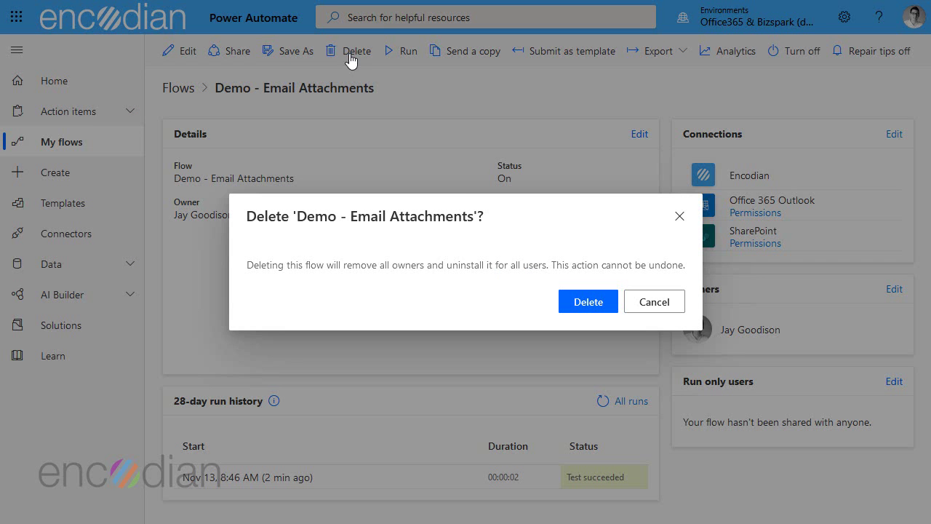
pyautogui.click(578, 304)
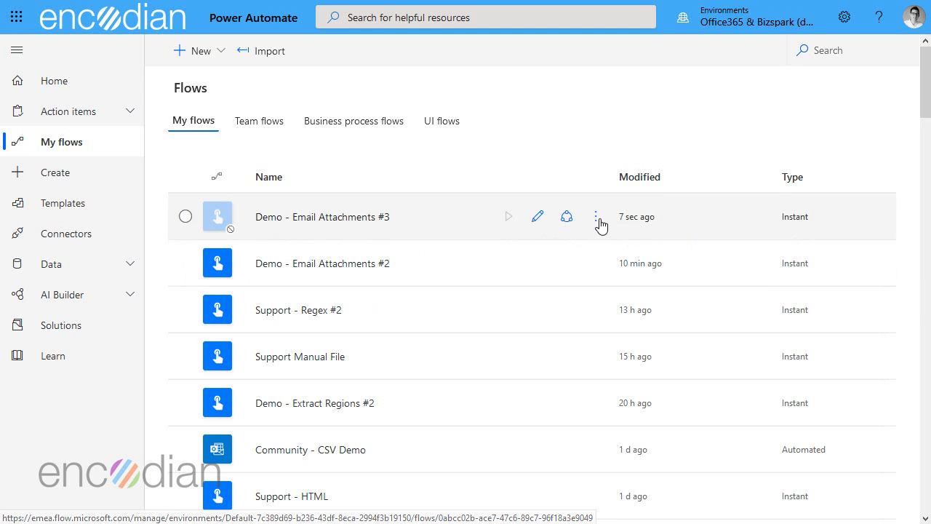
pyautogui.click(598, 221)
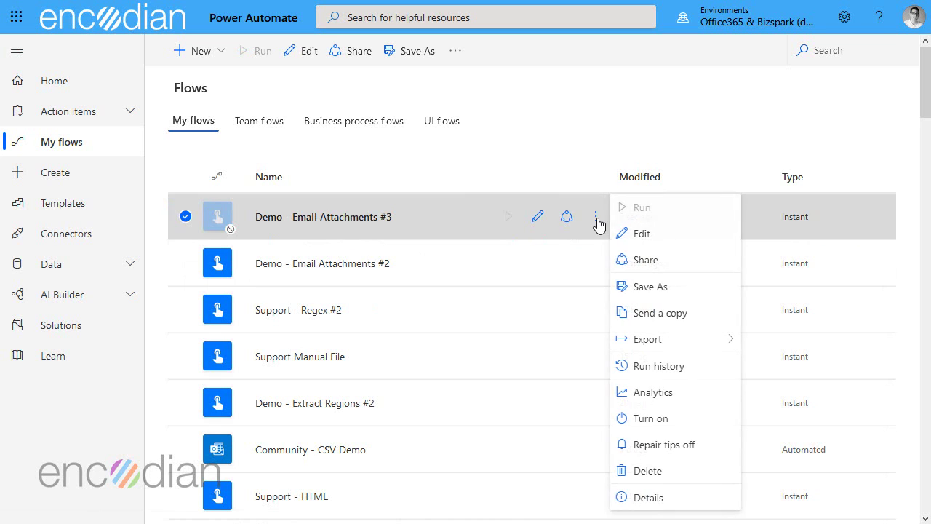
pyautogui.click(665, 429)
pyautogui.click(538, 217)
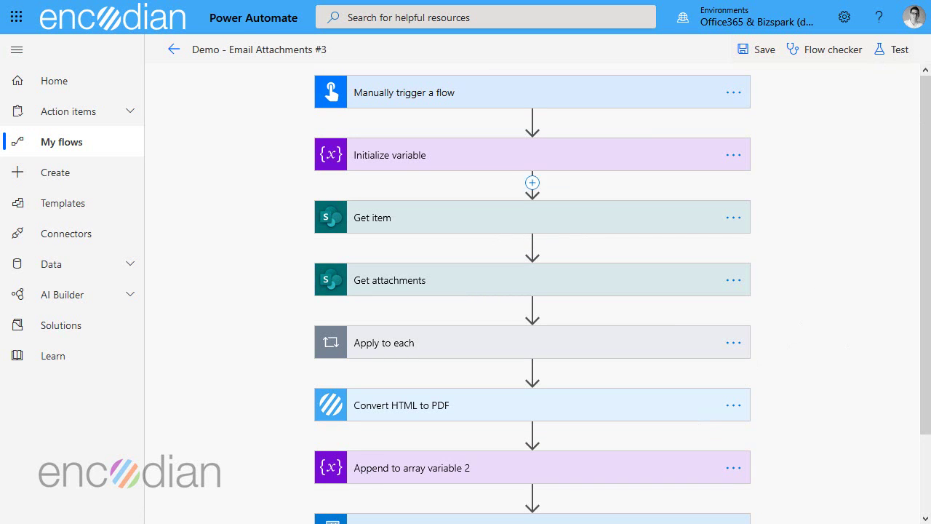
# - Run a manual test of the #3 flow and watch it complete
pyautogui.scroll(-2, 669, 308)
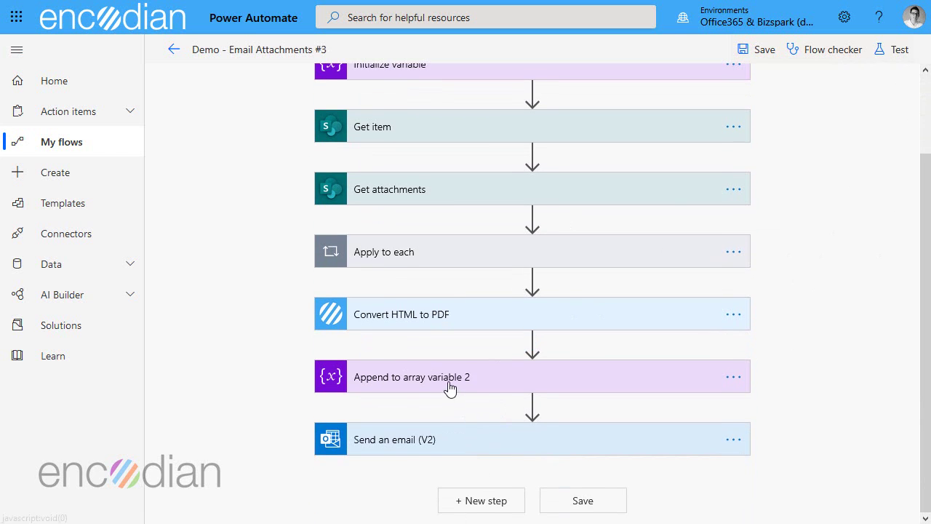
pyautogui.click(895, 51)
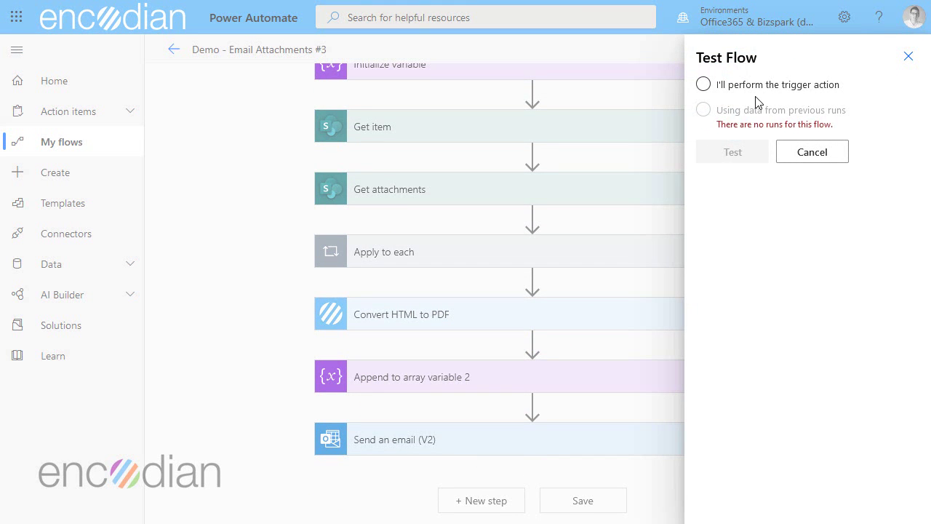
pyautogui.click(725, 89)
pyautogui.click(720, 156)
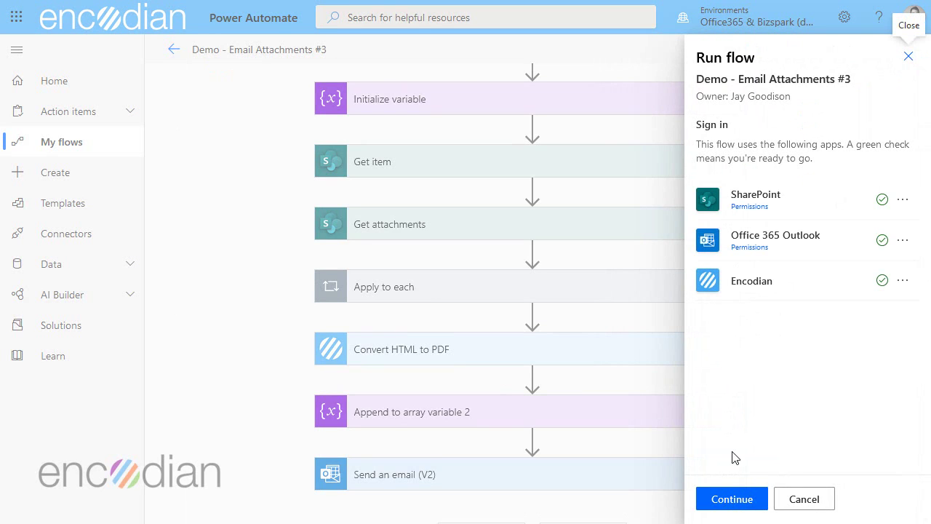
pyautogui.click(731, 499)
pyautogui.click(734, 499)
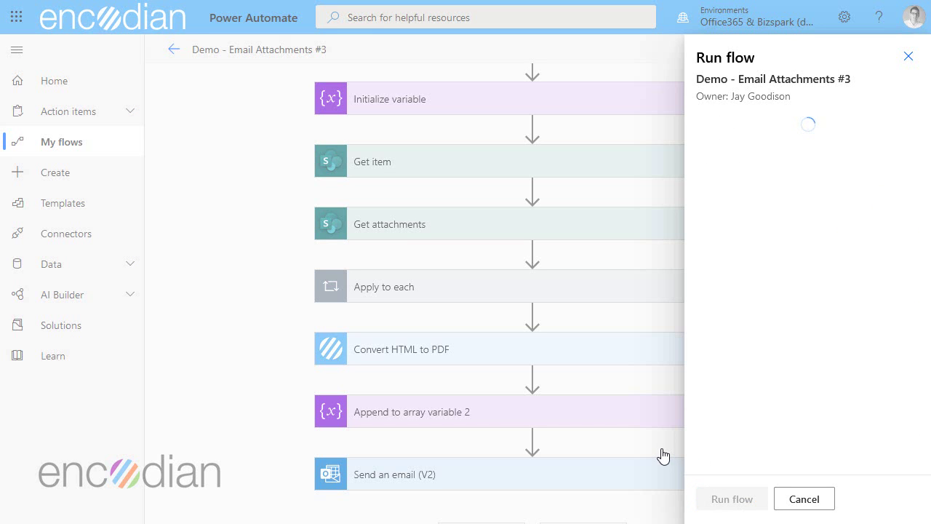
pyautogui.click(724, 499)
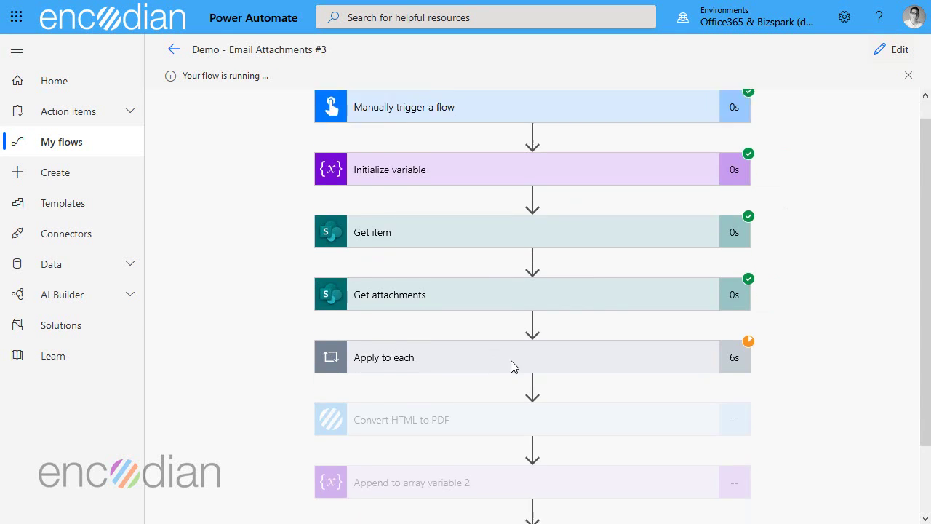
# - Expand Append to array variable 2's run inputs and highlight the encoded HTML.pdf ContentBytes
pyautogui.scroll(-1, 510, 366)
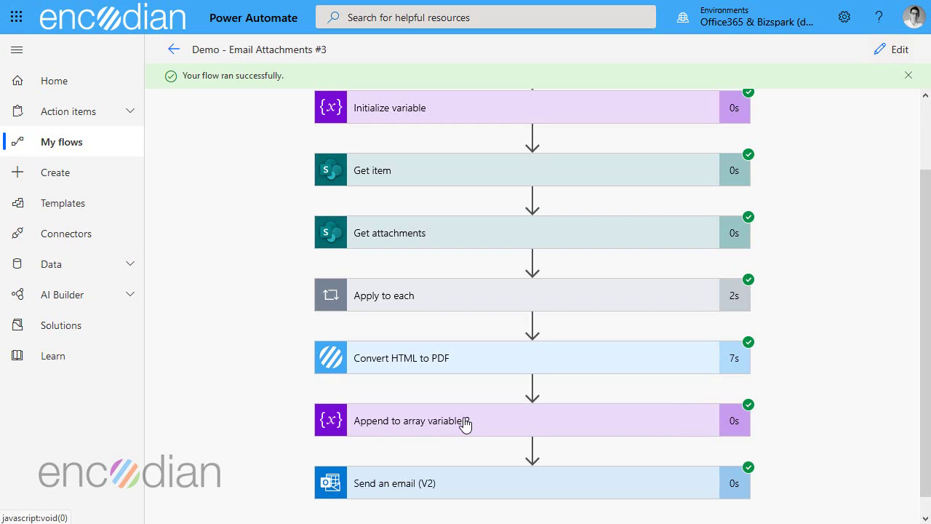
pyautogui.click(466, 422)
pyautogui.scroll(-3, 461, 422)
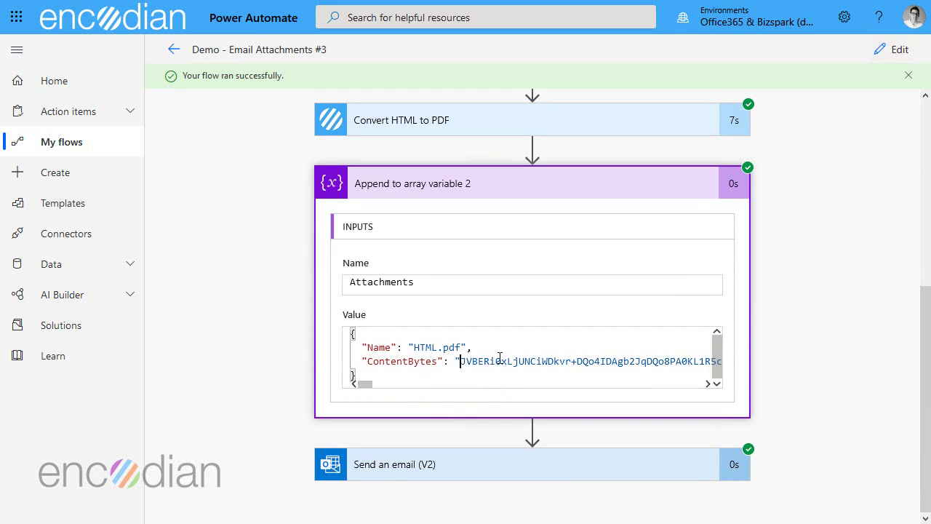
pyautogui.moveTo(460, 360); pyautogui.dragTo(680, 361)
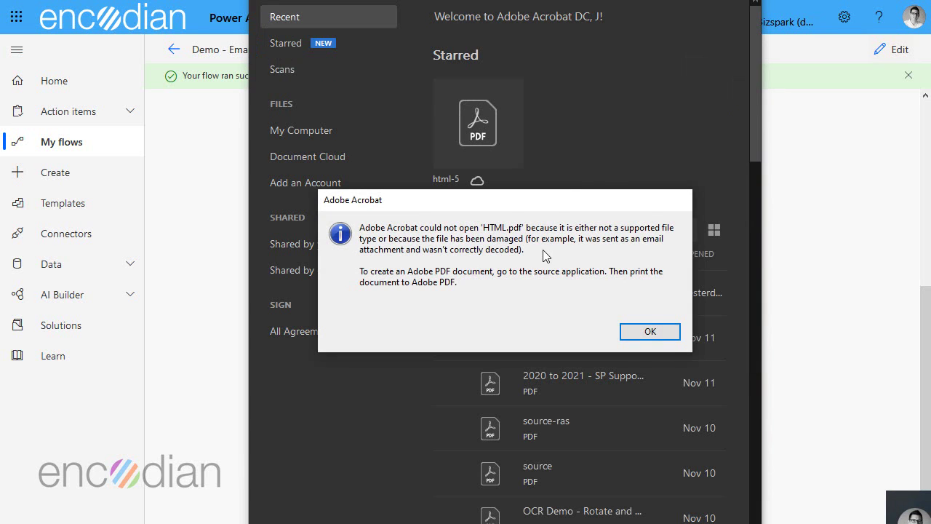
# - Close Adobe Acrobat's damaged-file error for HTML.pdf
pyautogui.click(647, 334)
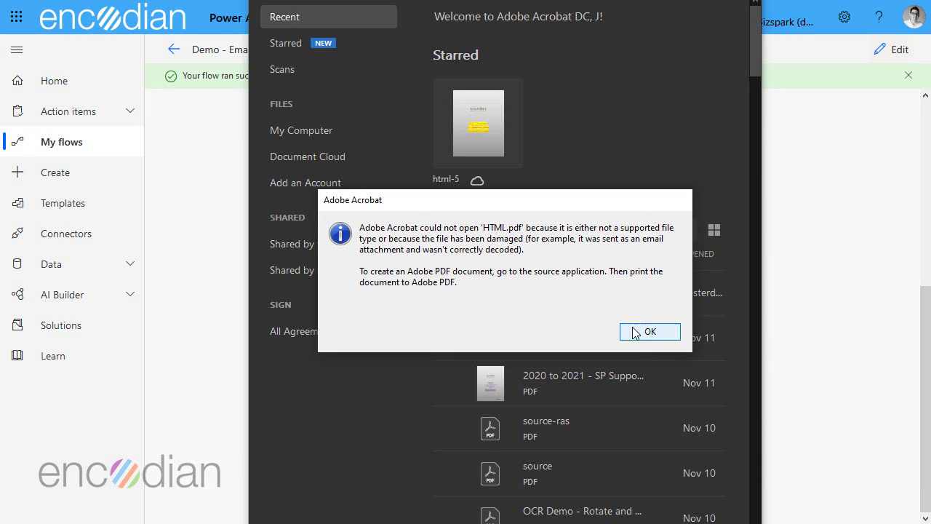
pyautogui.click(659, 328)
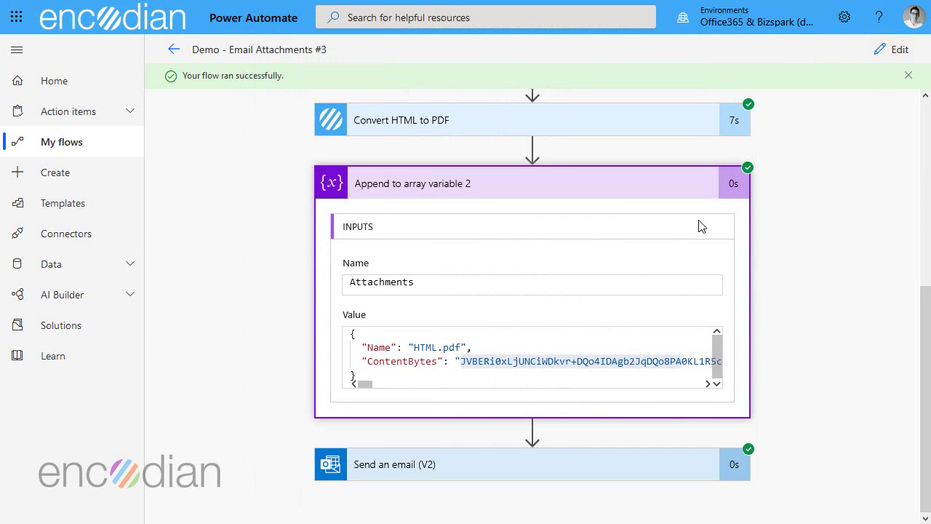
# - Edit the flow and remove File Content from Append to array variable 2's ContentBytes
pyautogui.click(900, 57)
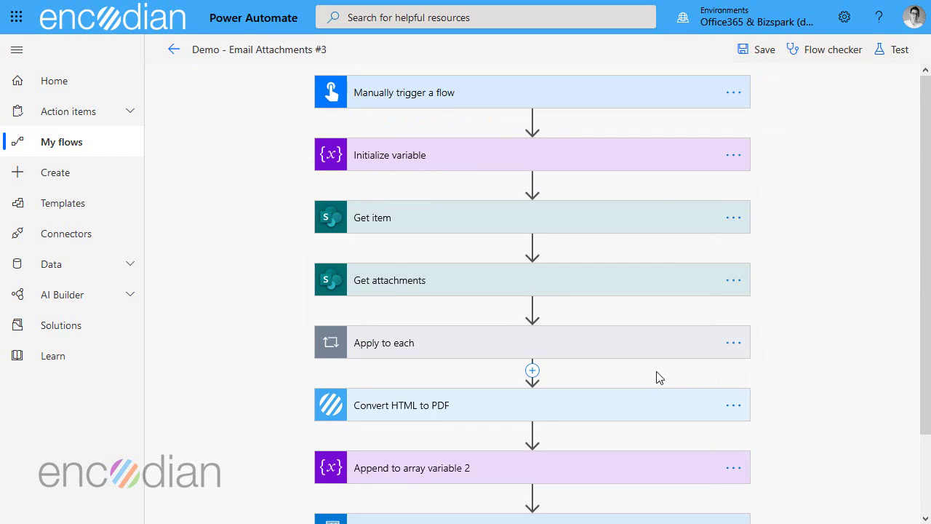
pyautogui.scroll(-2, 657, 376)
pyautogui.click(368, 387)
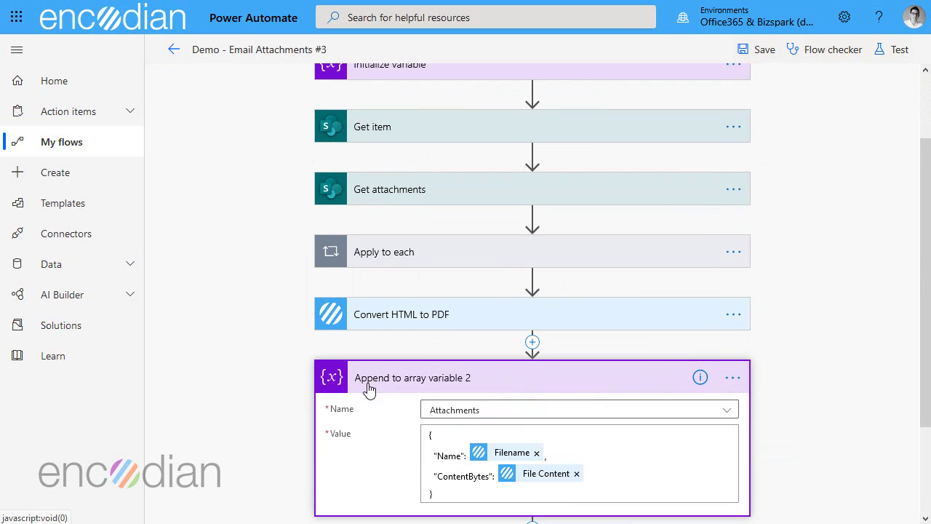
pyautogui.click(578, 475)
# - Set ContentBytes to the expression base64ToBinary(File Content) from Convert HTML to PDF
pyautogui.click(634, 442)
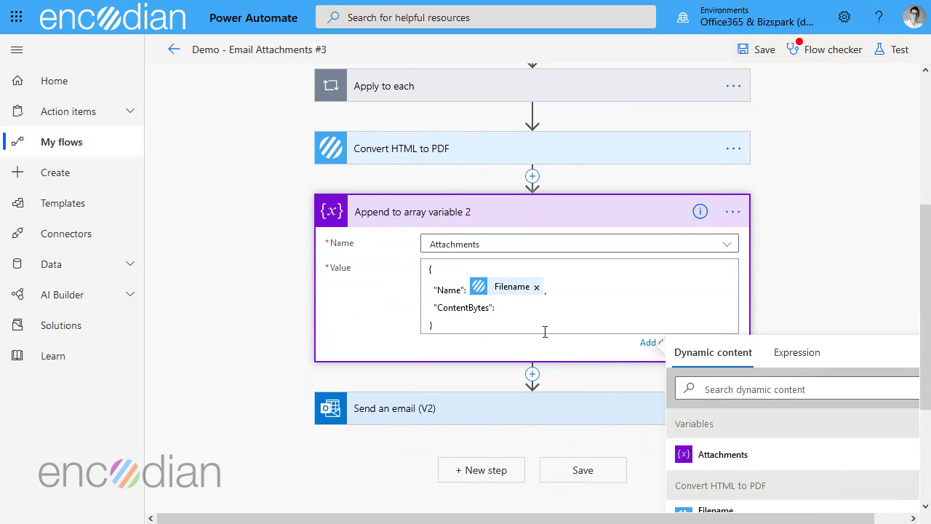
pyautogui.click(782, 353)
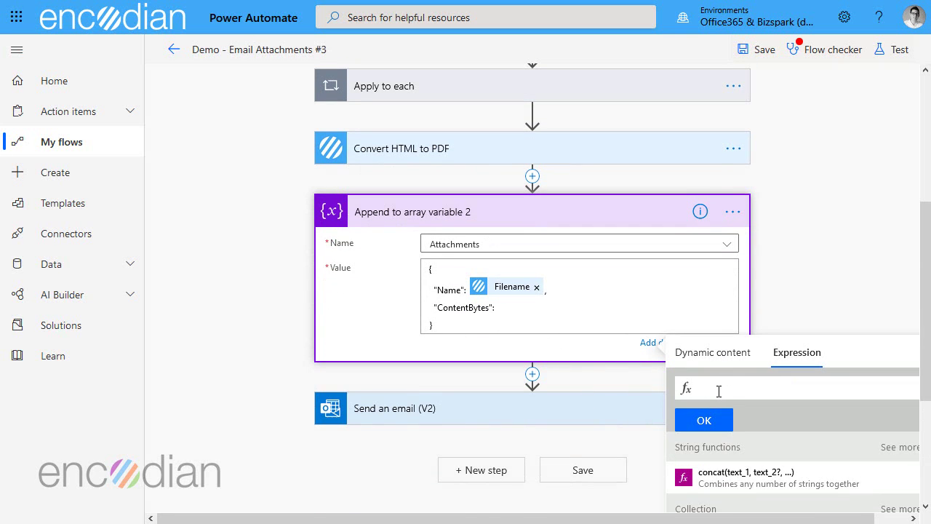
pyautogui.click(718, 391)
pyautogui.write('base64')
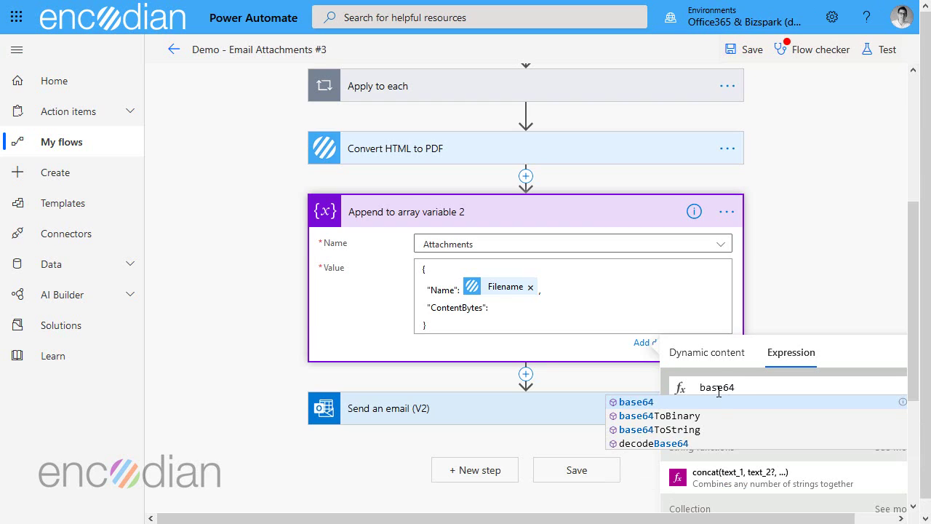
pyautogui.click(698, 417)
pyautogui.write('(')
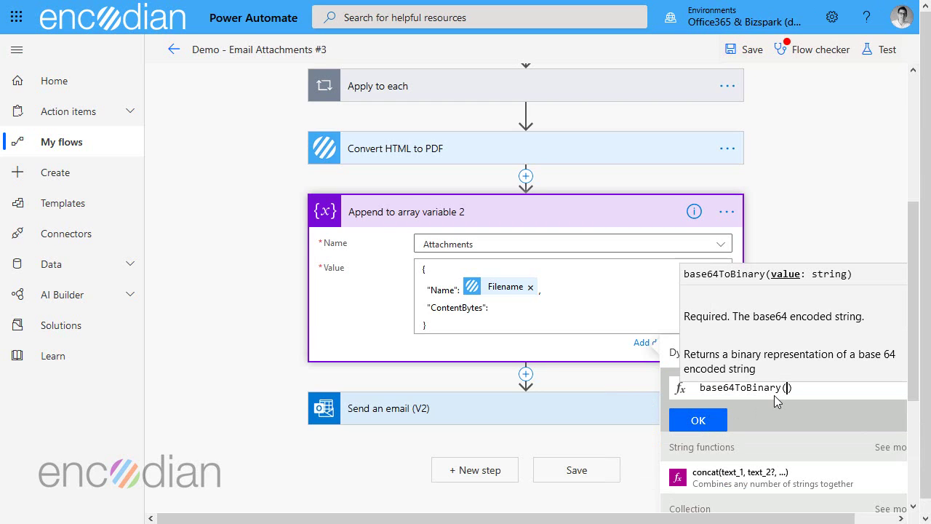
pyautogui.click(670, 355)
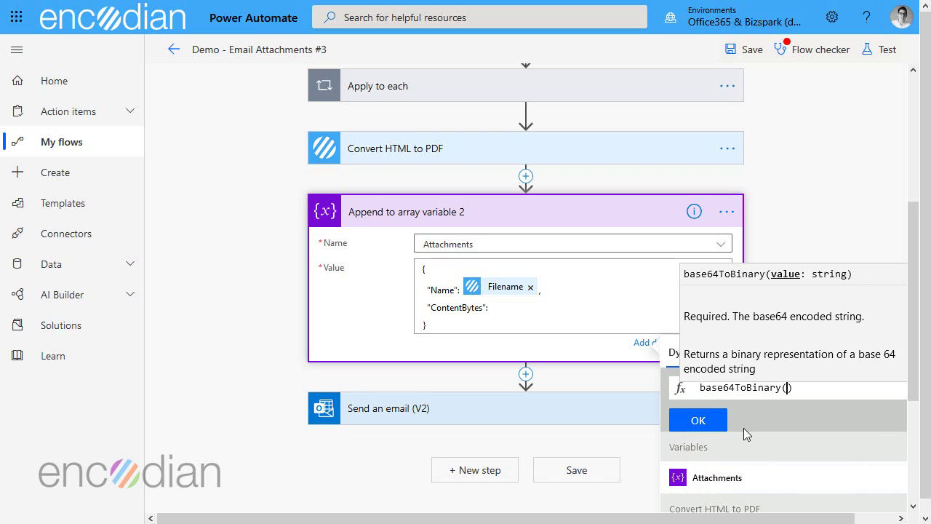
pyautogui.scroll(-2, 743, 427)
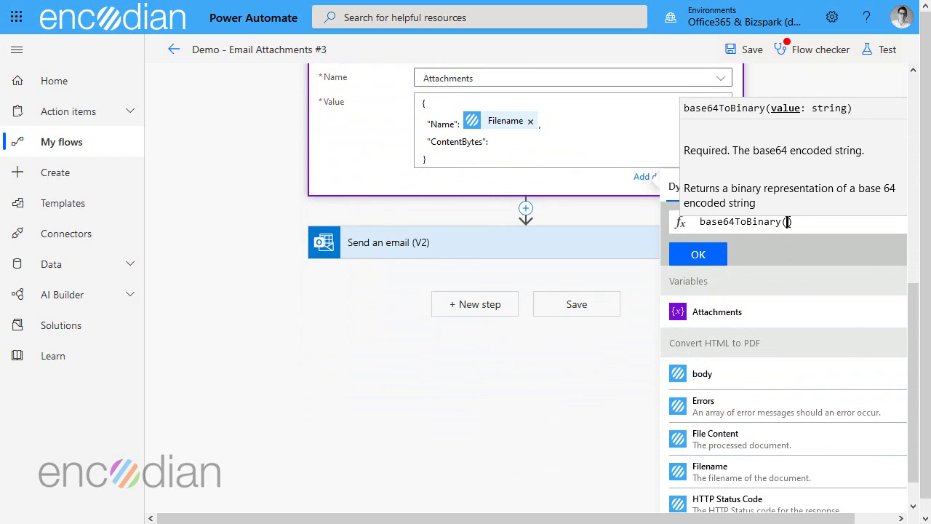
pyautogui.click(717, 445)
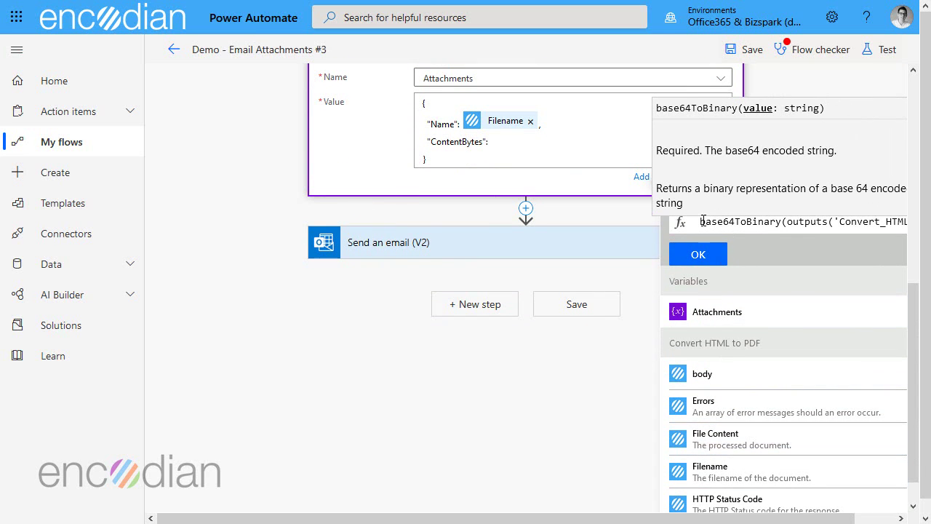
pyautogui.click(717, 254)
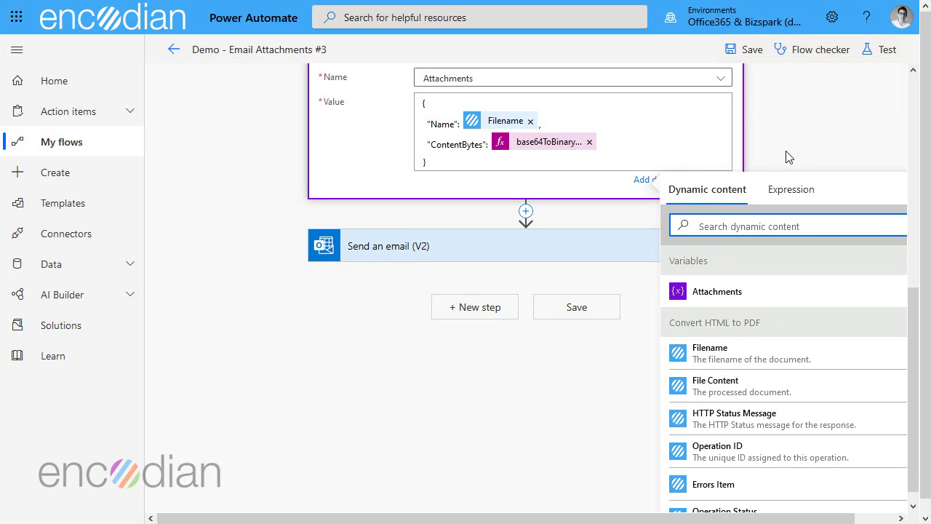
# - Save and test the flow again using data from the earlier succeeded run
pyautogui.click(869, 55)
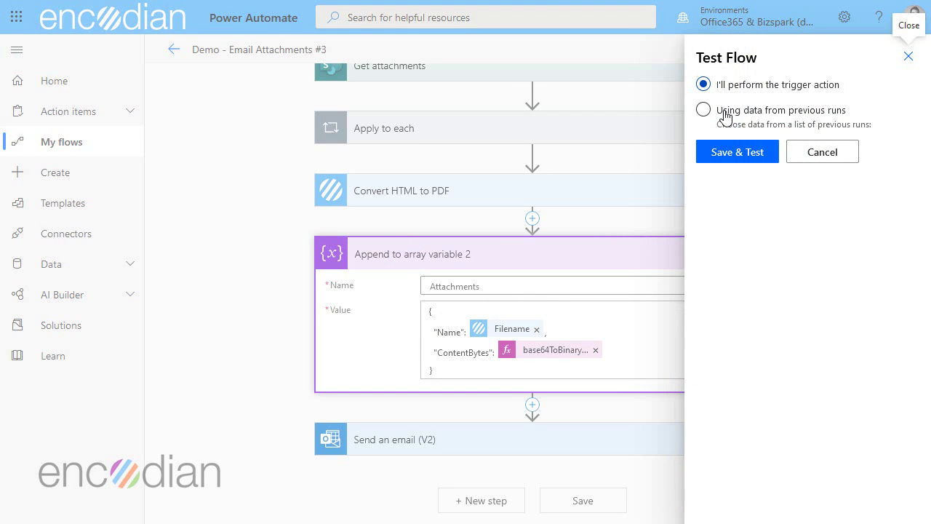
pyautogui.click(722, 112)
pyautogui.click(727, 156)
pyautogui.click(730, 183)
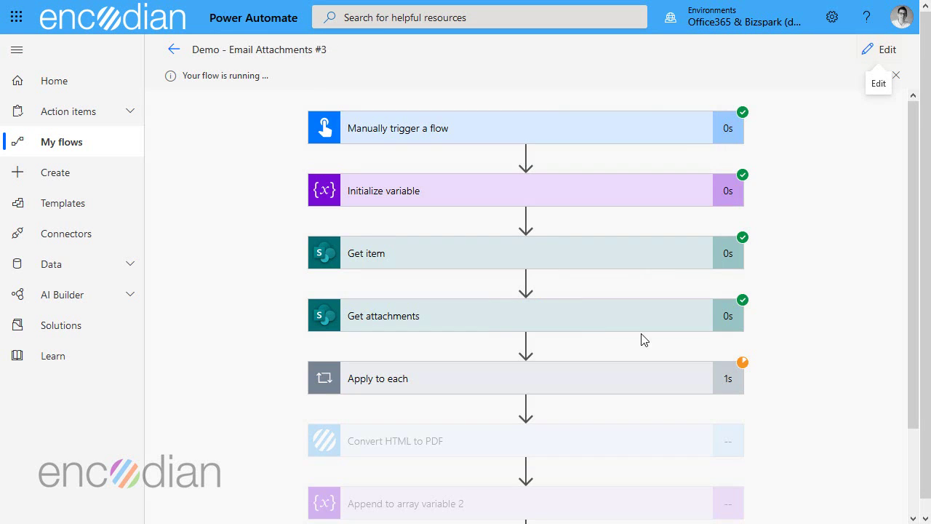
# - Inspect Append to array variable 2's inputs, confirming the application/octet-stream content-type and base64 content
pyautogui.scroll(-1, 600, 320)
pyautogui.scroll(-1, 601, 318)
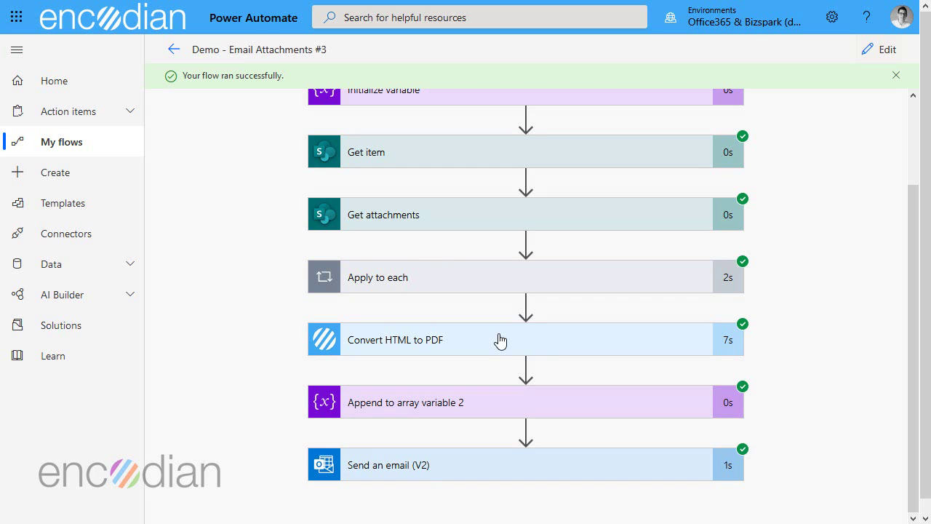
pyautogui.click(441, 406)
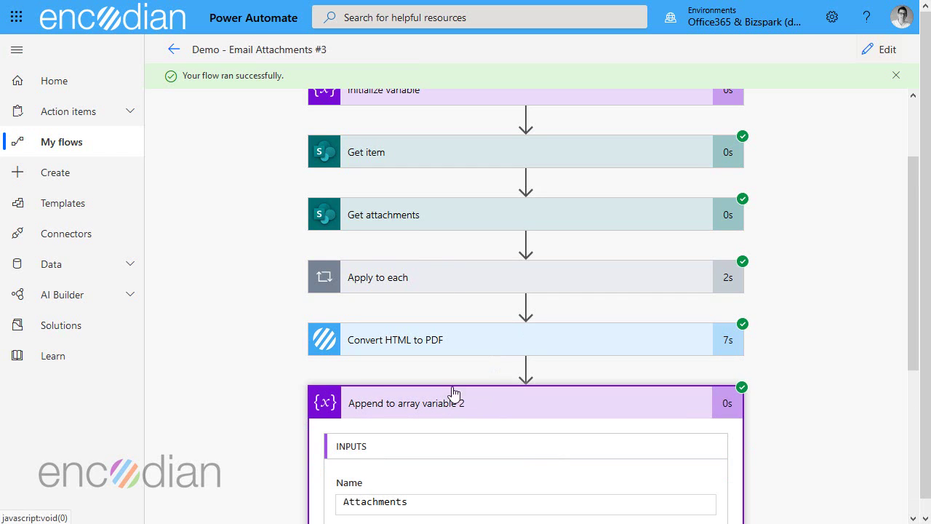
pyautogui.scroll(-2, 456, 389)
pyautogui.scroll(-1, 456, 389)
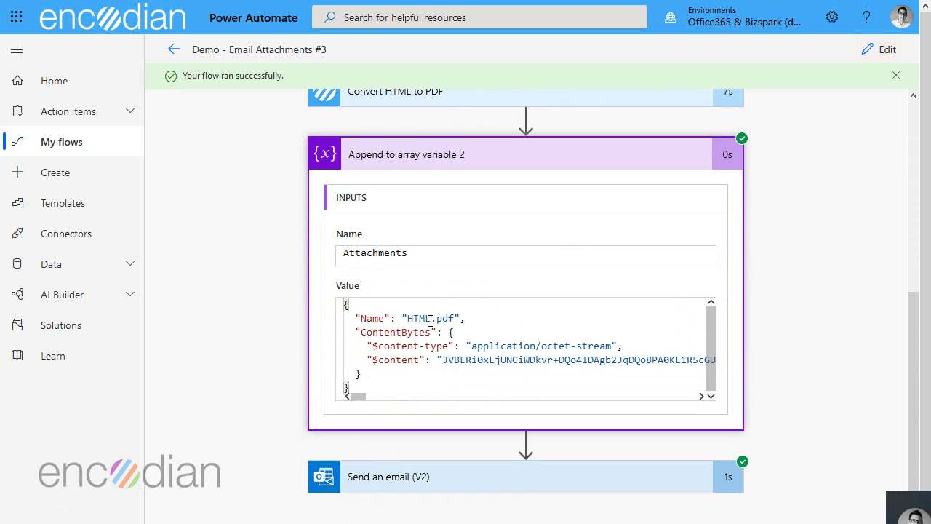
pyautogui.moveTo(369, 345); pyautogui.dragTo(650, 359)
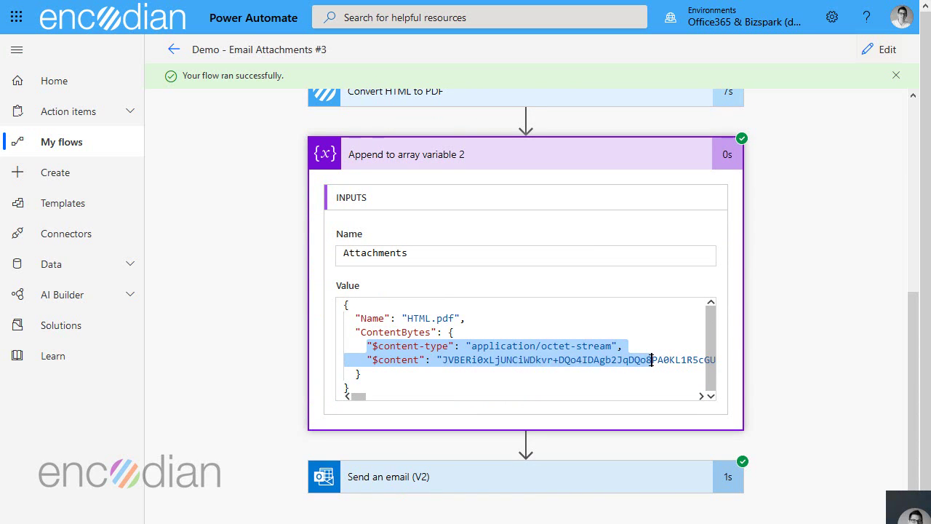
pyautogui.click(447, 359)
pyautogui.hotkey('shift', 'End')
pyautogui.moveTo(368, 345); pyautogui.dragTo(649, 347)
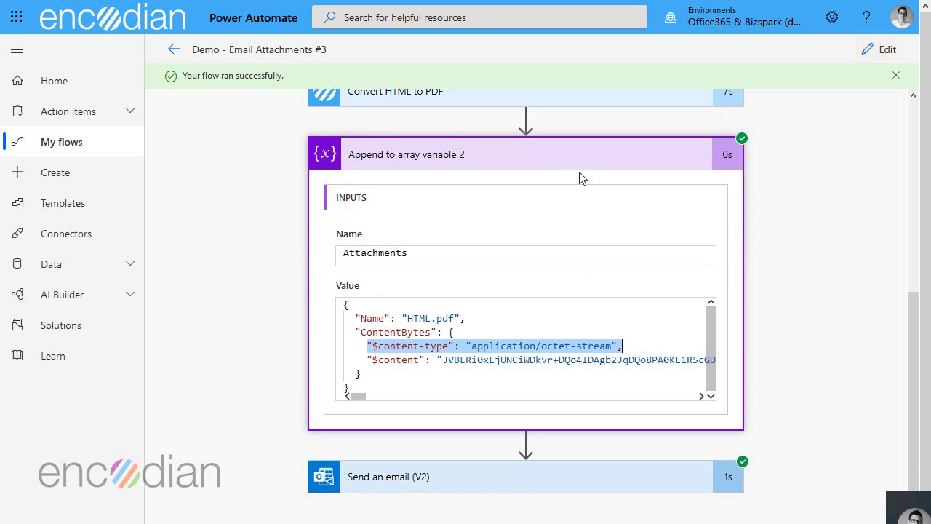
pyautogui.click(445, 359)
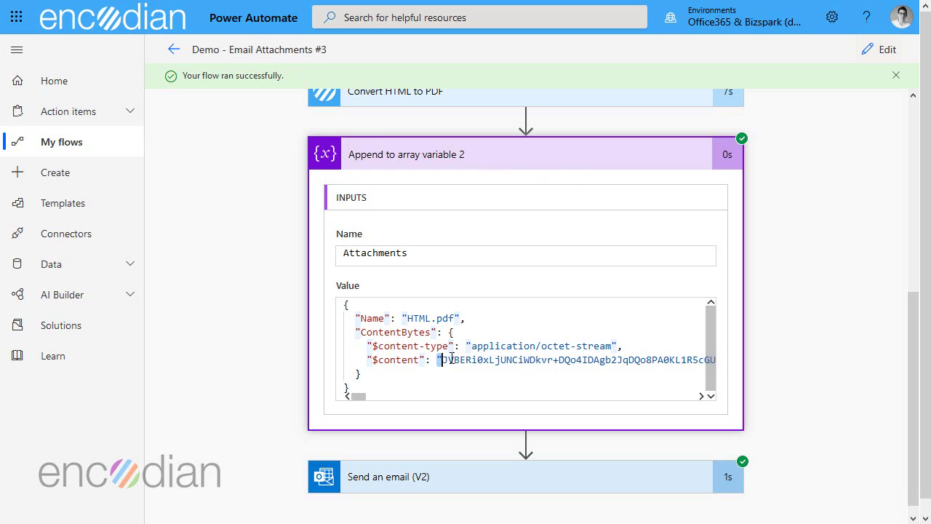
pyautogui.moveTo(446, 359); pyautogui.dragTo(610, 359)
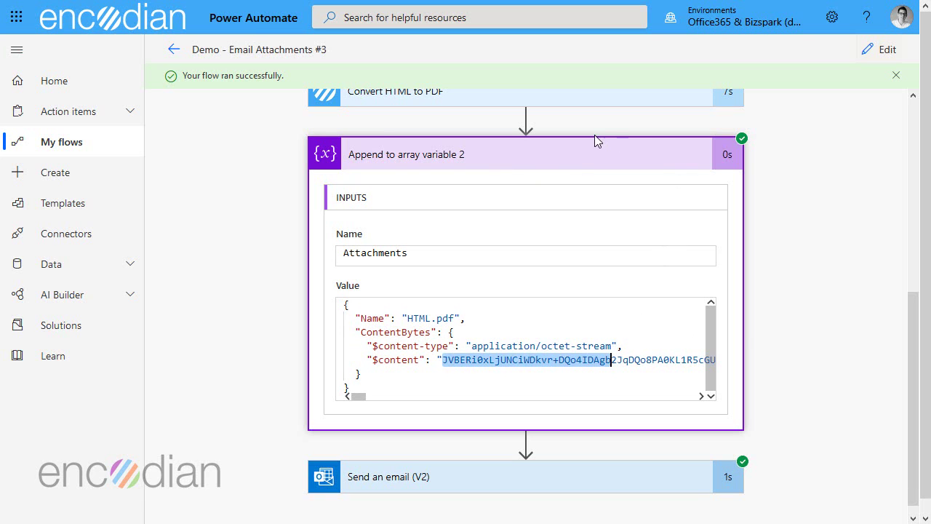
pyautogui.click(578, 156)
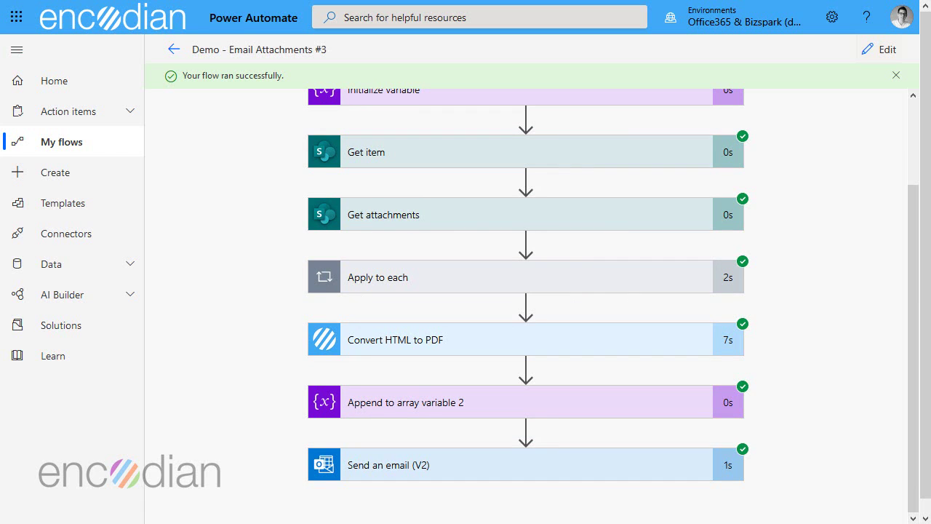
# - Confirm the emailed HTML.pdf opens intact showing 'Hello World', then close it
pyautogui.moveTo(590, 0); pyautogui.dragTo(592, 118)
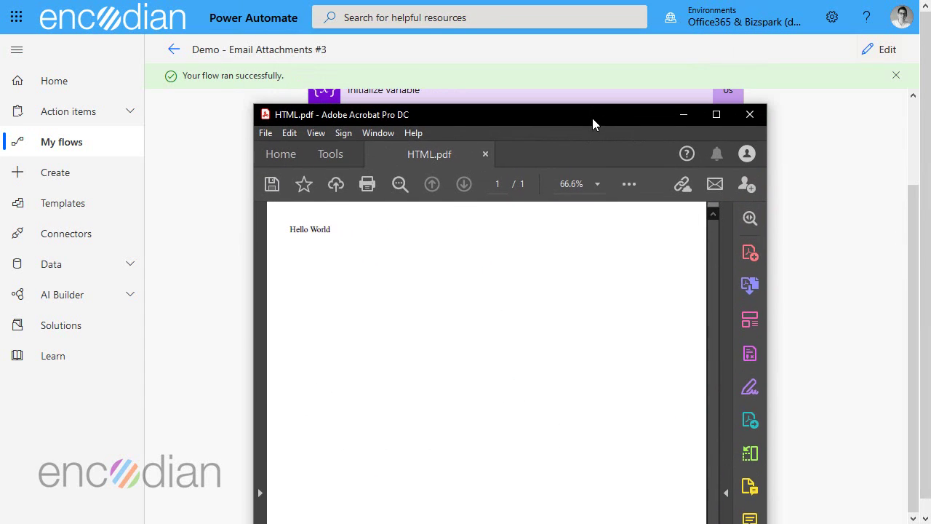
pyautogui.click(750, 117)
pyautogui.scroll(-1, 784, 252)
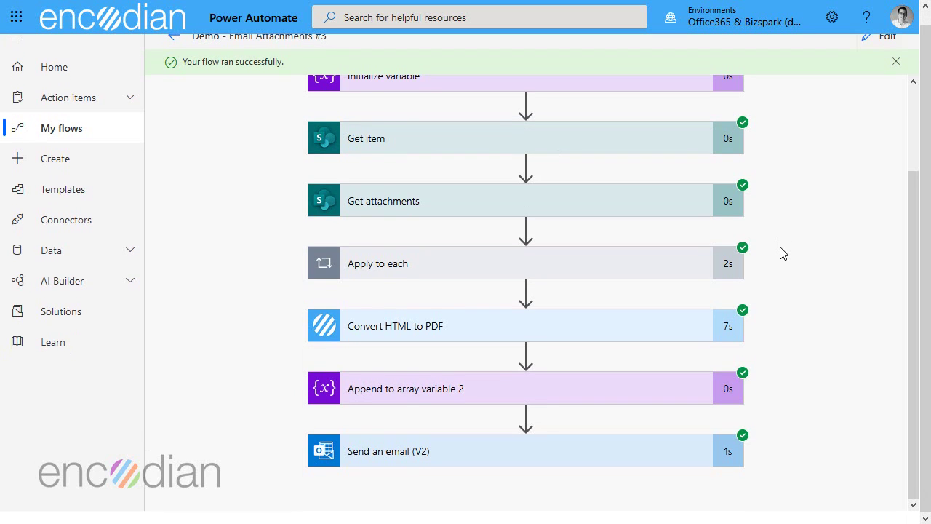
# - Review Apply to each's append inputs and Convert HTML to PDF outputs: HTML.pdf, status 200, Complete
pyautogui.click(619, 264)
pyautogui.click(509, 403)
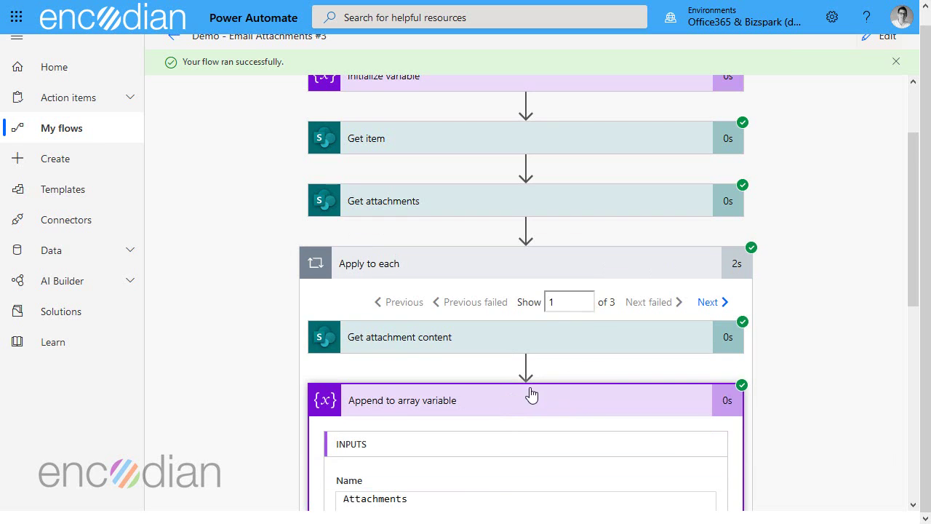
pyautogui.scroll(-4, 560, 243)
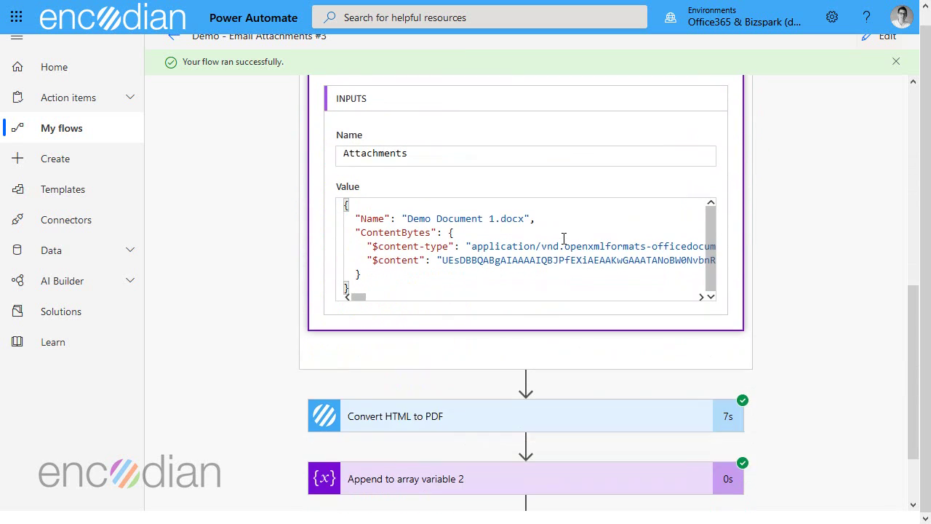
pyautogui.click(561, 324)
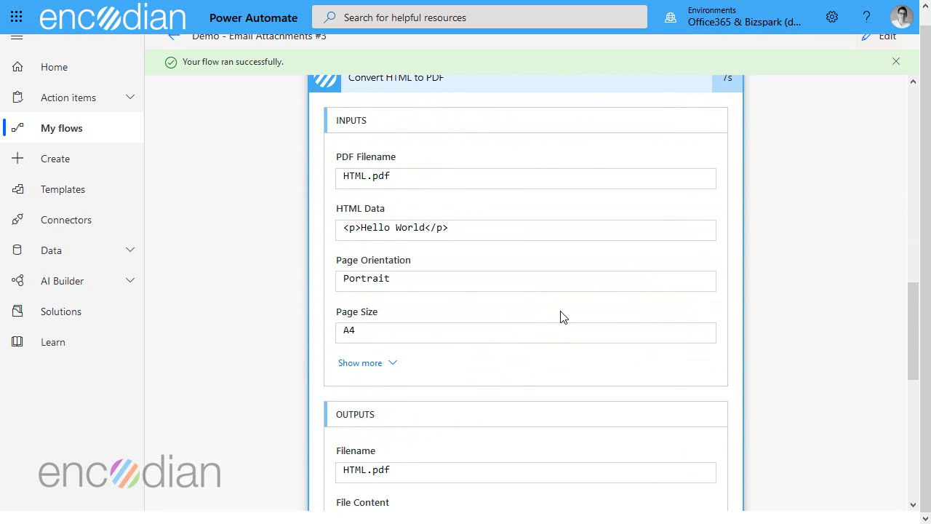
pyautogui.scroll(-6, 560, 315)
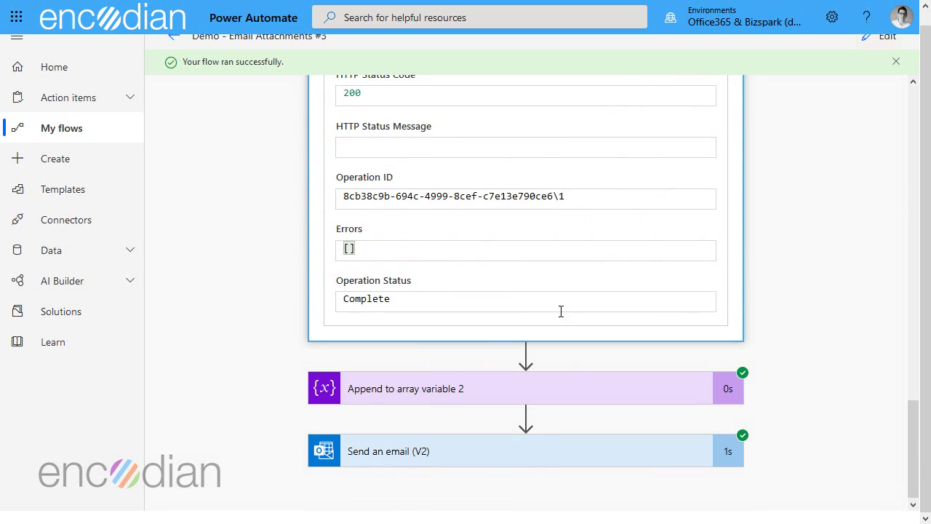